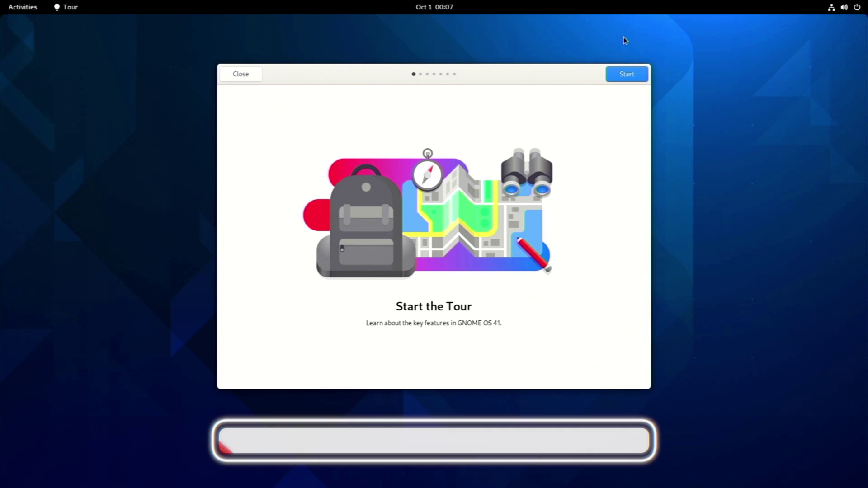
Start the GNOME Tour and advance through the overview, search and workspace pages
left_click(628, 72)
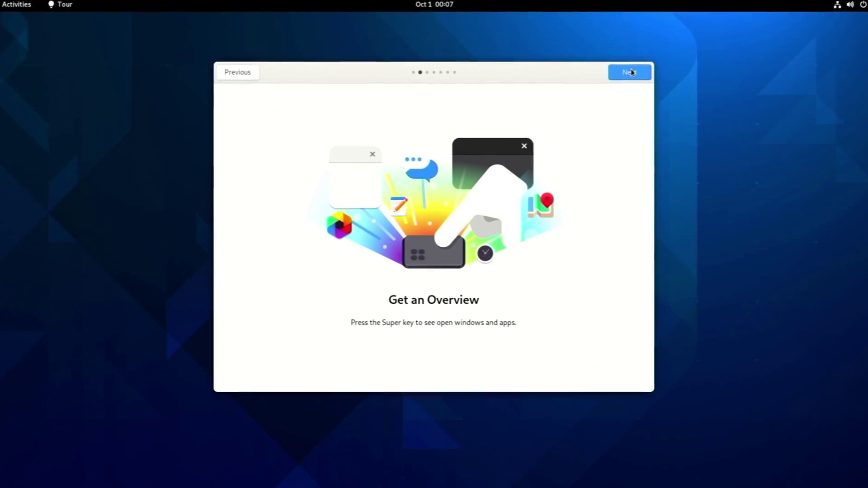
left_click(638, 68)
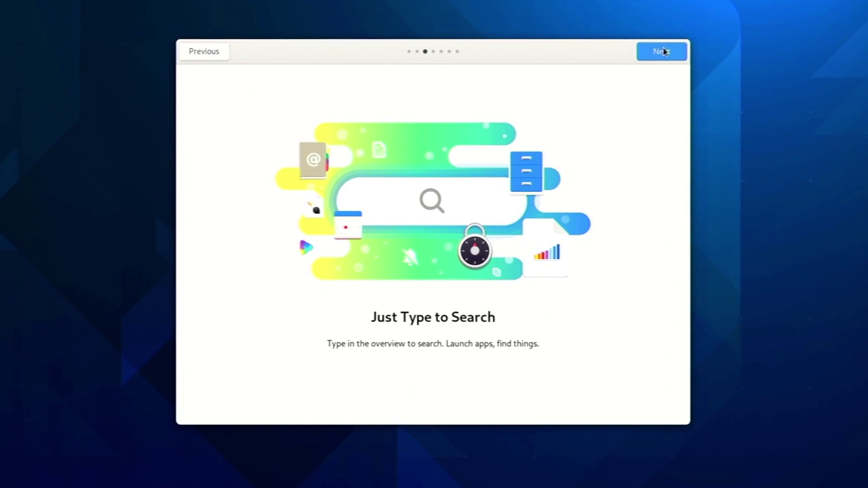
left_click(639, 69)
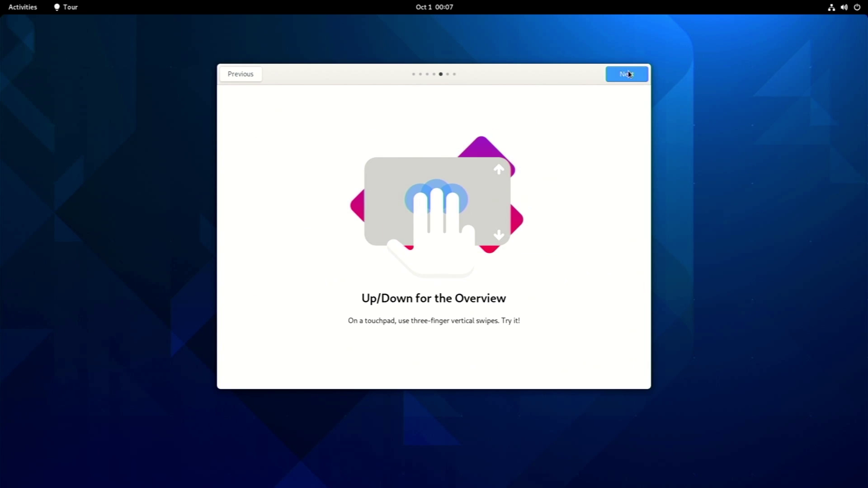
left_click(628, 74)
Reach the final tour page, then snap Settings left, maximize, snap right and restore it
left_click(628, 74)
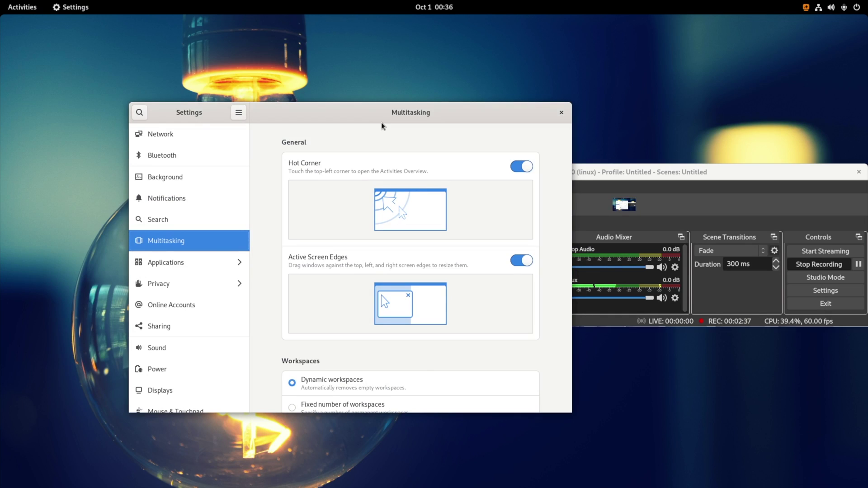
key("super+Left")
key("super+Up")
key("super+Right")
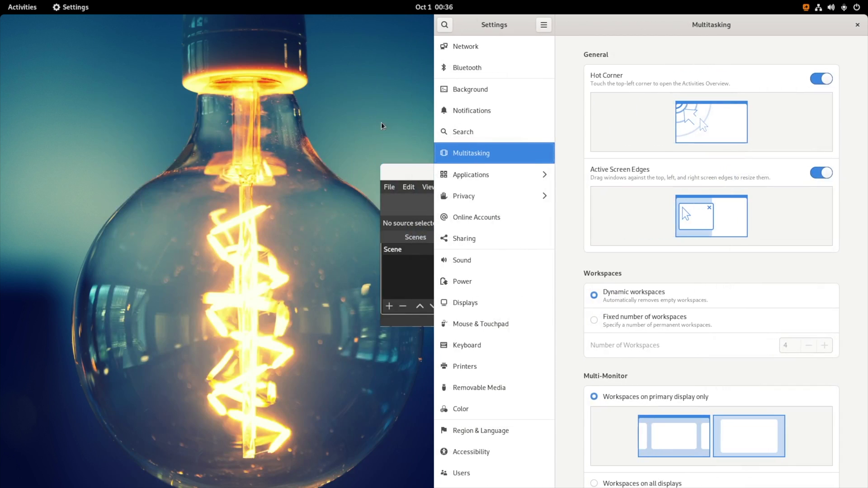
key("super+Left")
key("super+Down")
Tile Settings to the left half, scroll the About page, and close the window
key("super+Left")
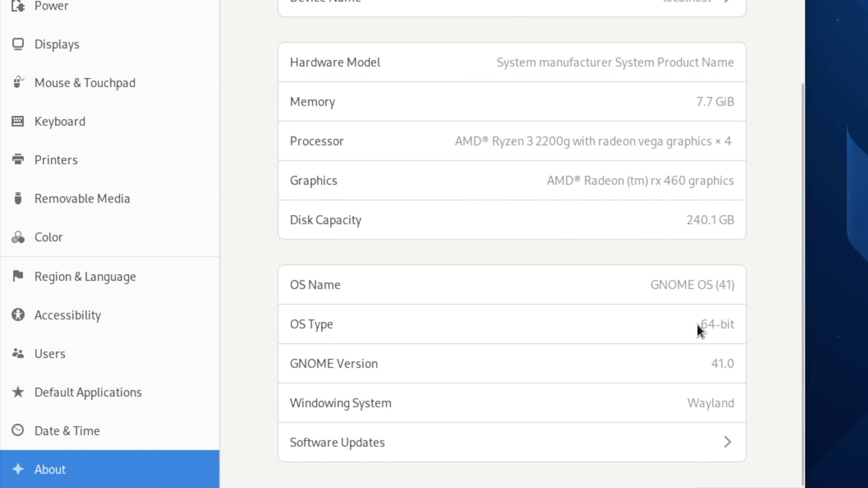
scroll(700, 330, "up", 5)
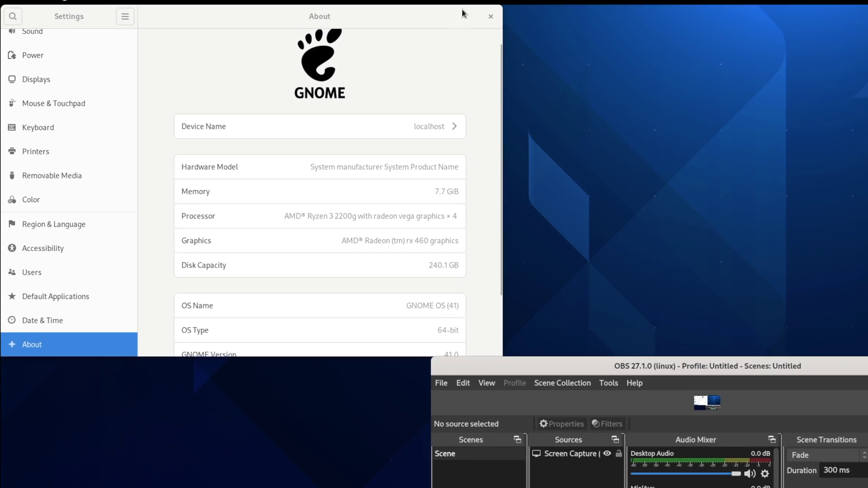
left_click(491, 16)
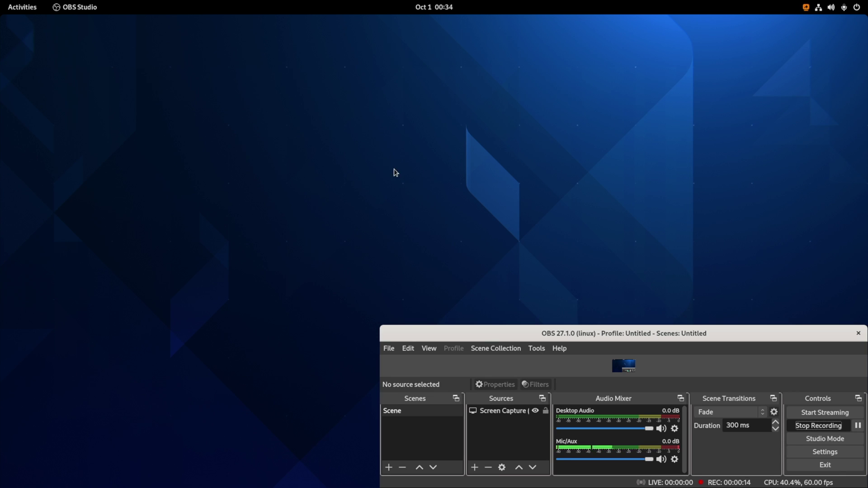
Open the Activities overview and show the full grid of installed apps
key("super")
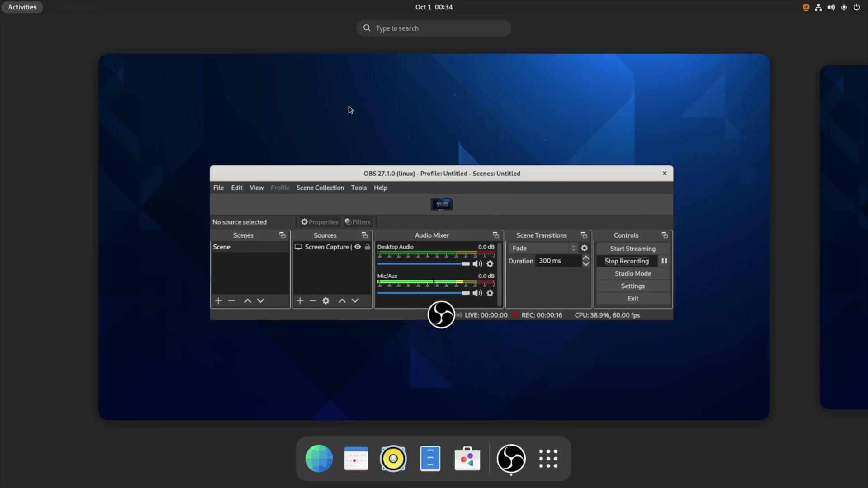
scroll(398, 171, "down", 1)
scroll(468, 351, "up", 1)
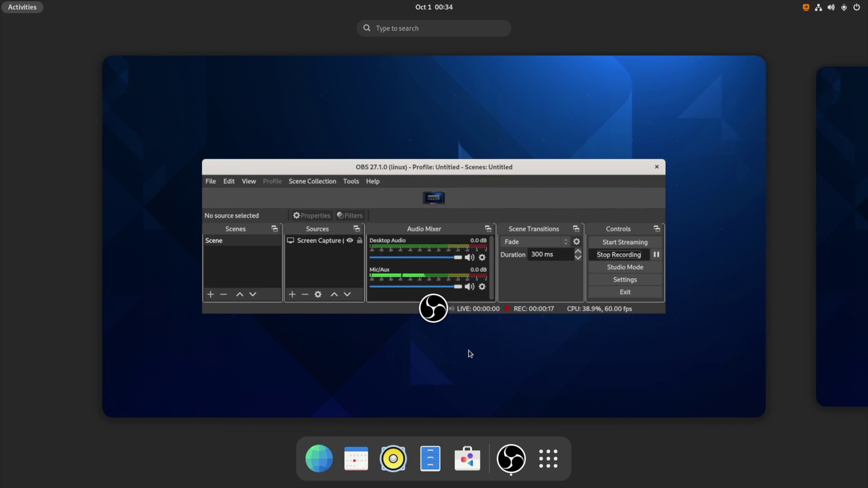
left_click(553, 454)
scroll(467, 276, "down", 1)
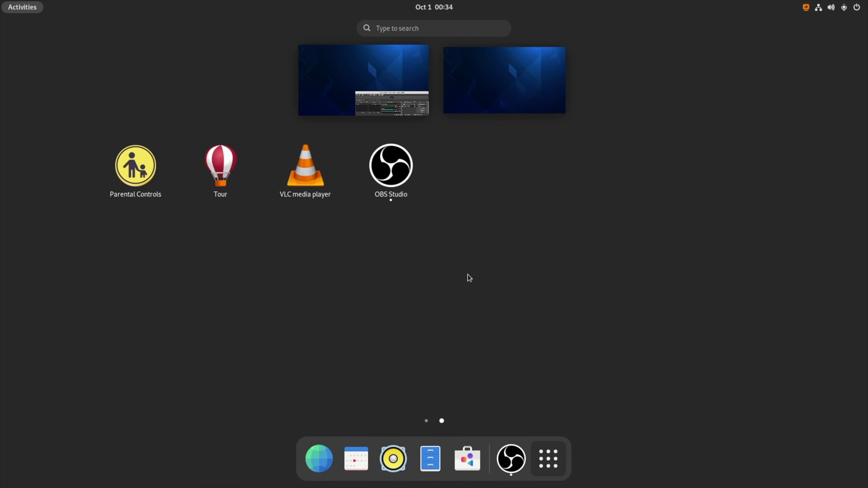
scroll(468, 274, "up", 1)
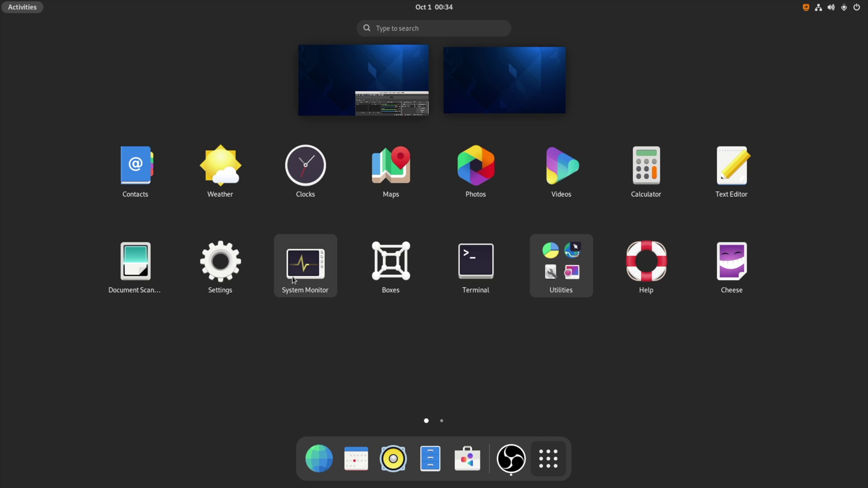
Launch System Monitor and view its Resources tab with CPU, memory and network graphs
left_click(293, 276)
scroll(242, 96, "down", 10)
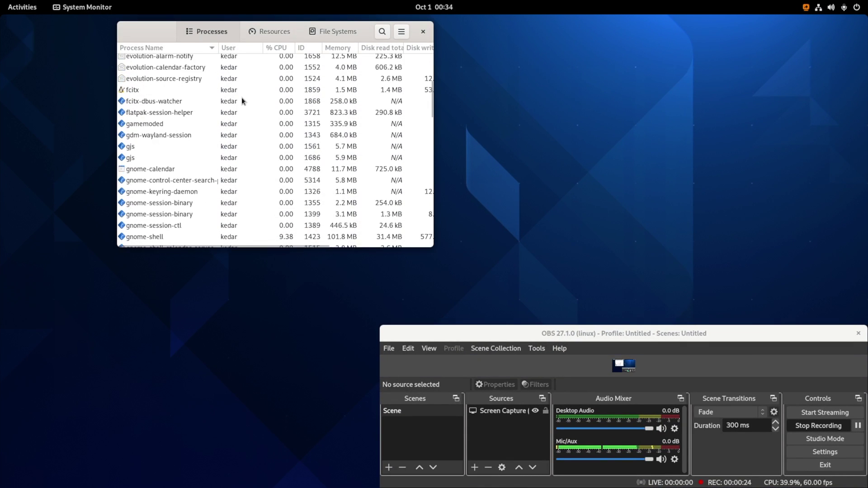
scroll(248, 126, "up", 10)
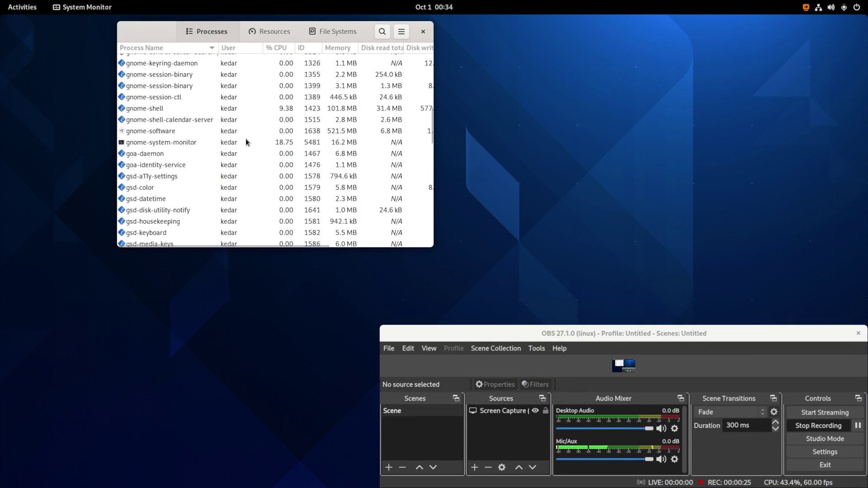
left_click(284, 37)
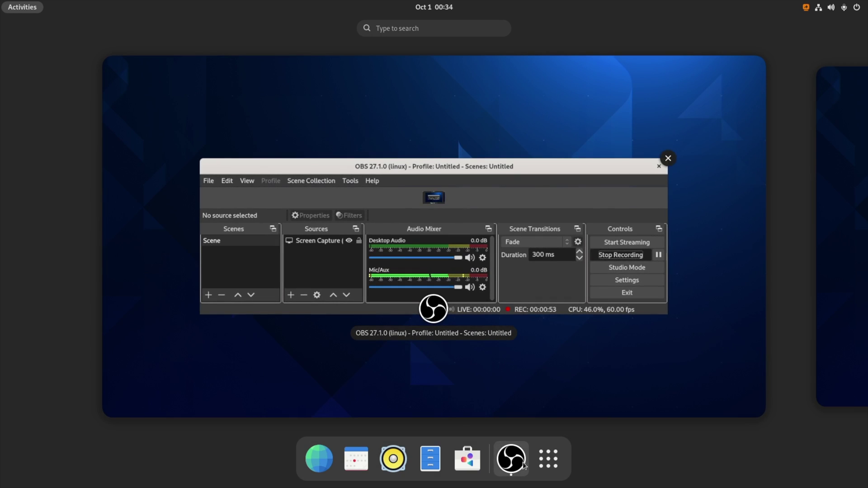
Launch Settings from the app grid and set the lightbulb photo as the background
left_click(541, 461)
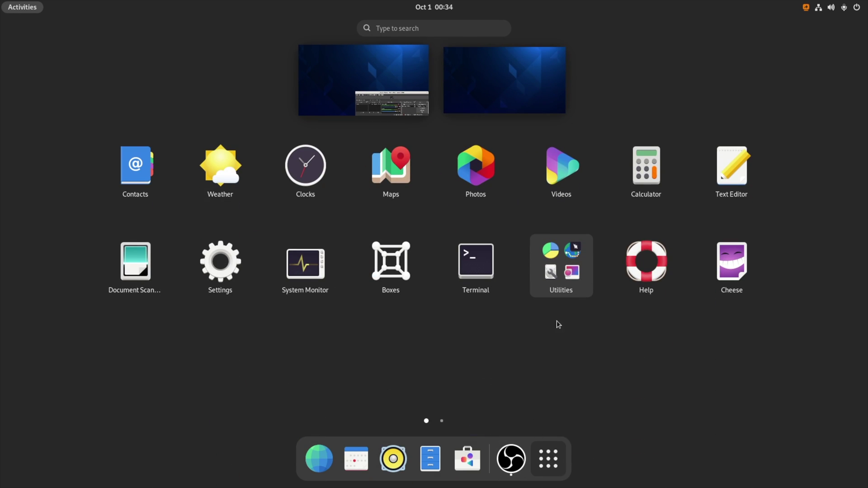
left_click(220, 265)
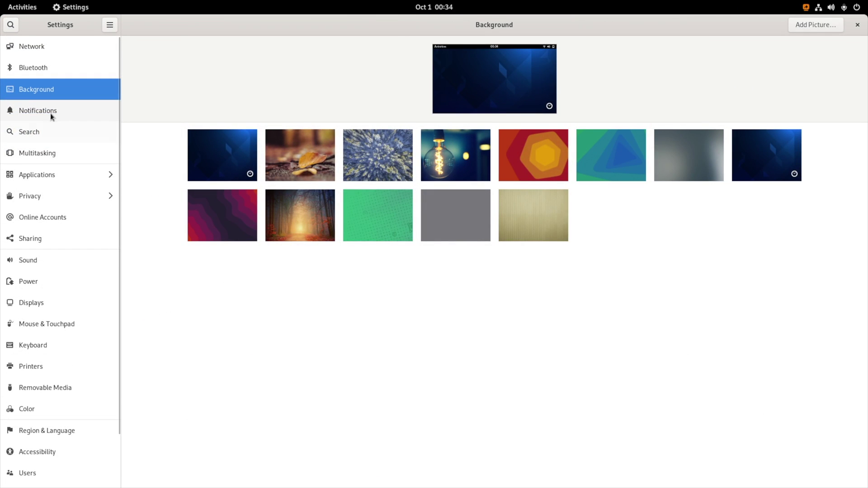
left_click(386, 156)
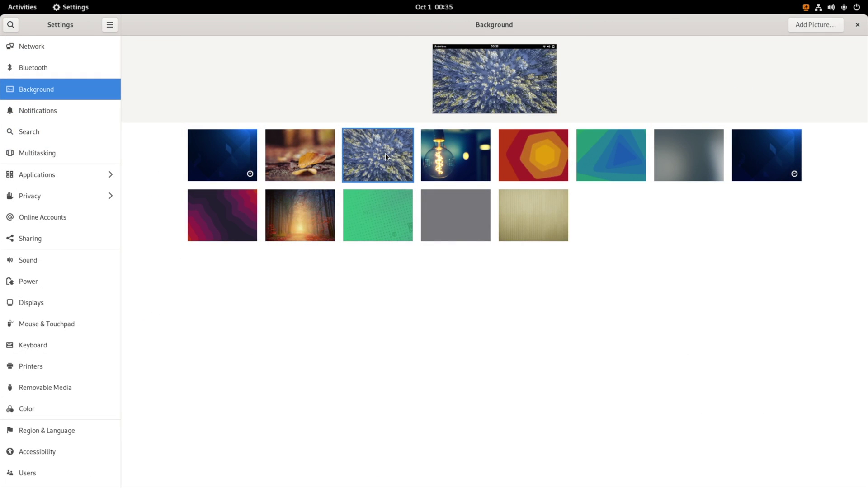
left_click(446, 156)
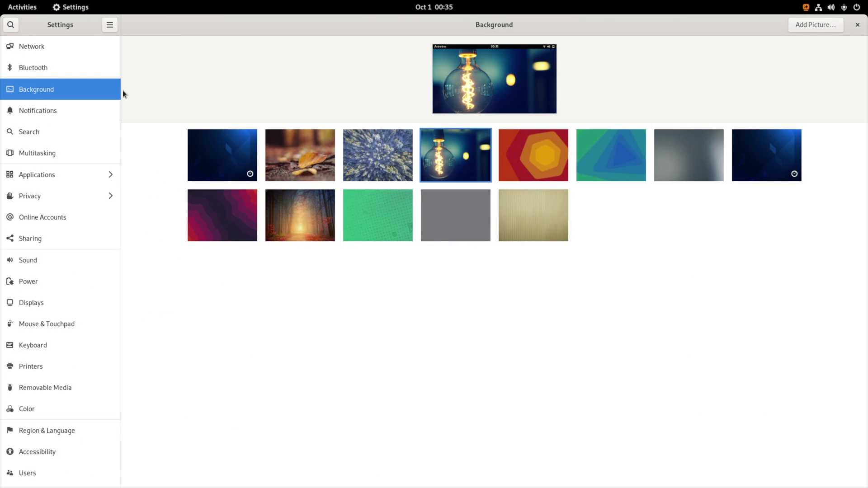
View Notifications, then turn off Contacts and Boxes in the Search results list
left_click(45, 109)
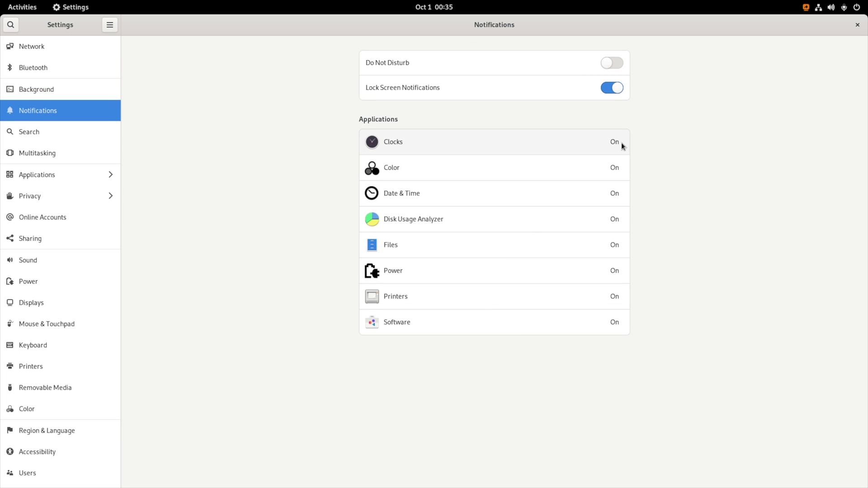
left_click(17, 137)
left_click(587, 90)
left_click(587, 143)
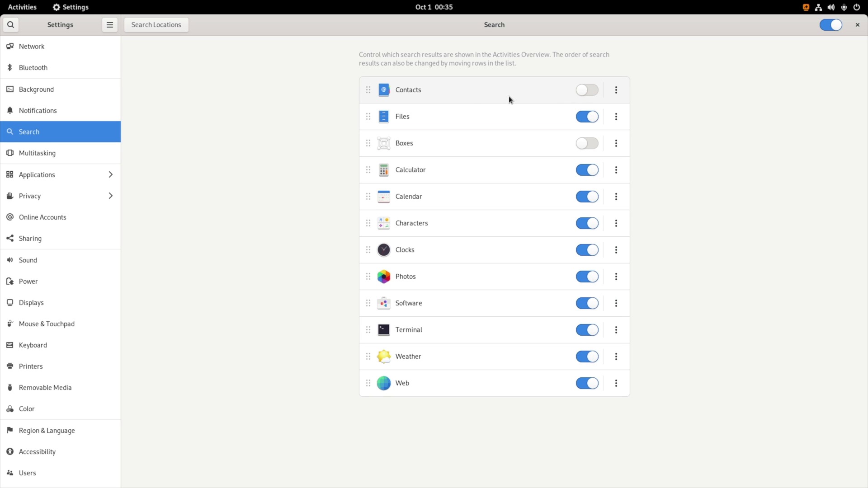
left_click(23, 154)
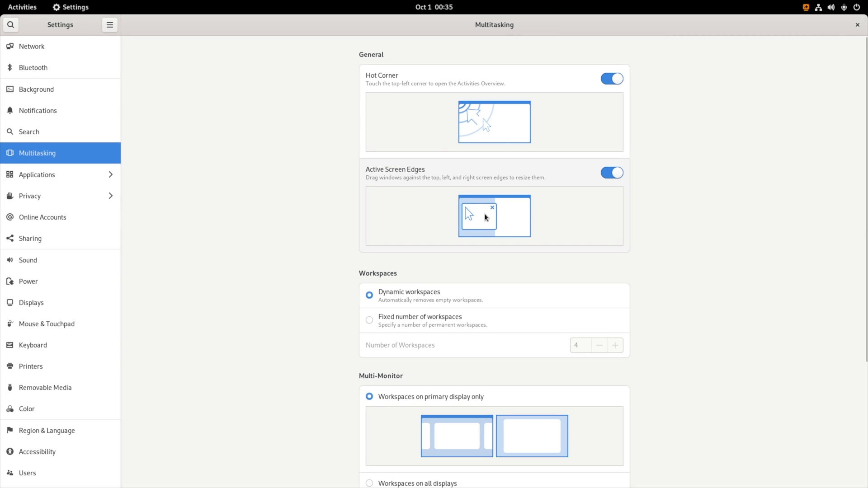
mouse_move(1, 0)
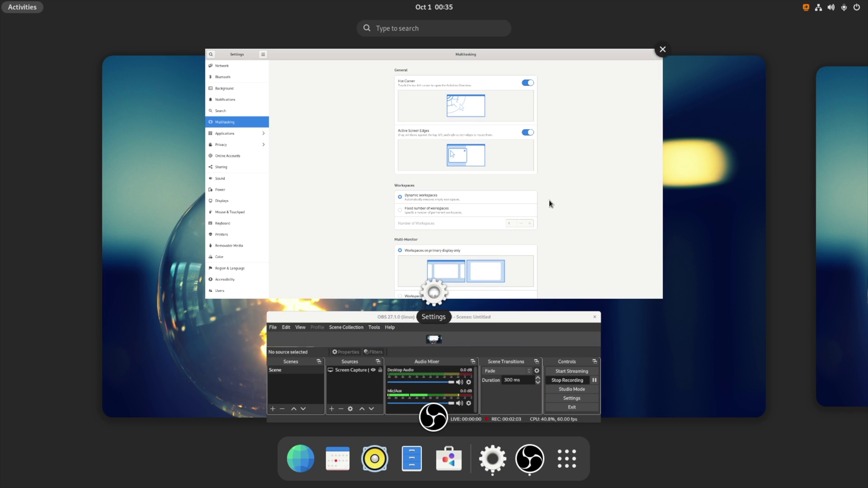
left_click(477, 87)
key("super")
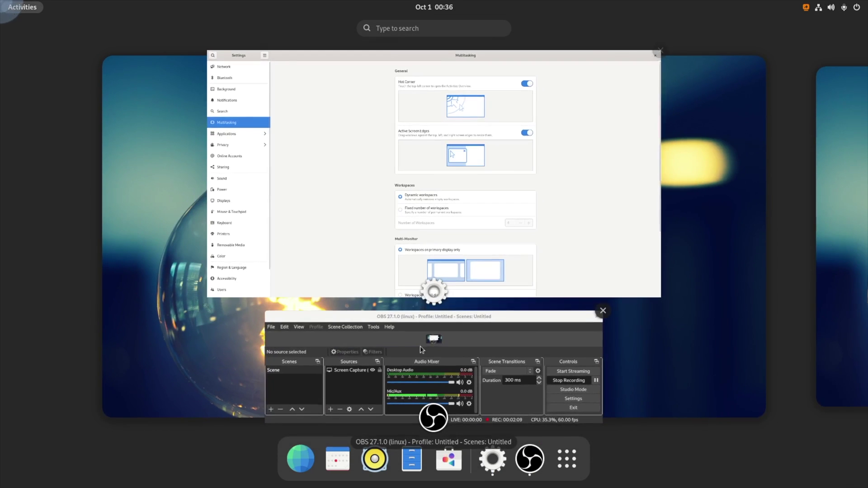
left_click(460, 357)
key("super")
left_click(456, 273)
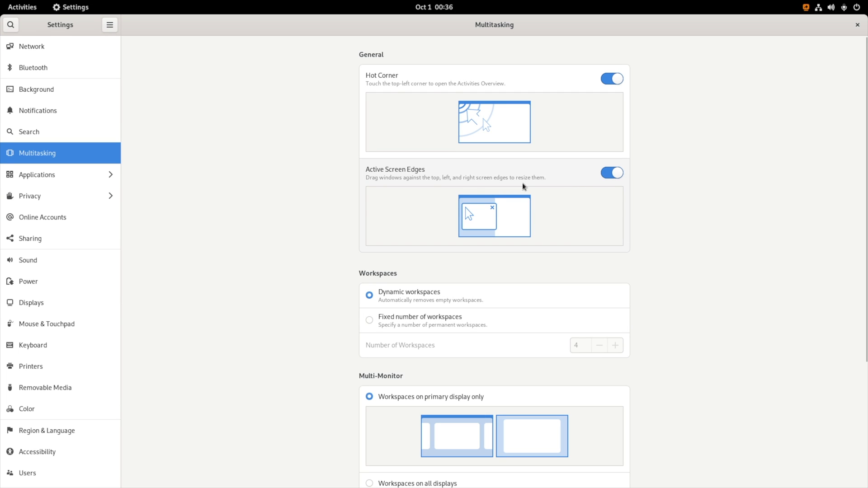
Drag-snap Settings left and OBS right, then float both and raise Settings
left_click_drag(461, 22, 1, 164)
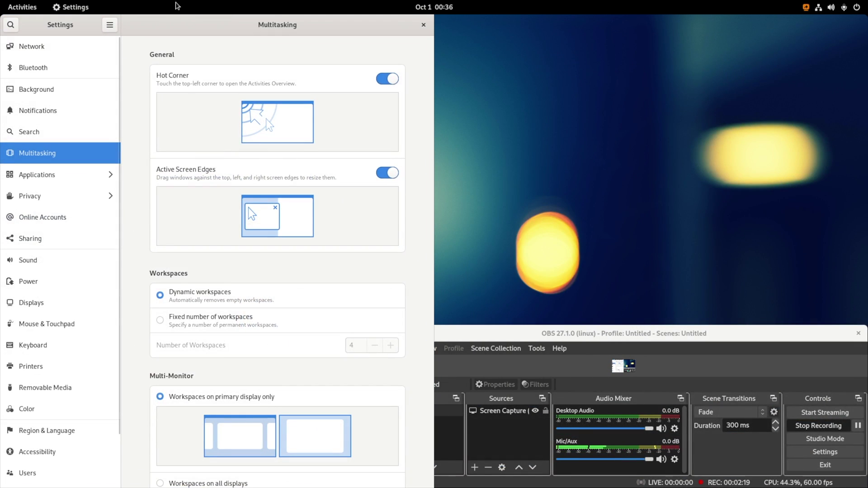
left_click_drag(554, 333, 867, 289)
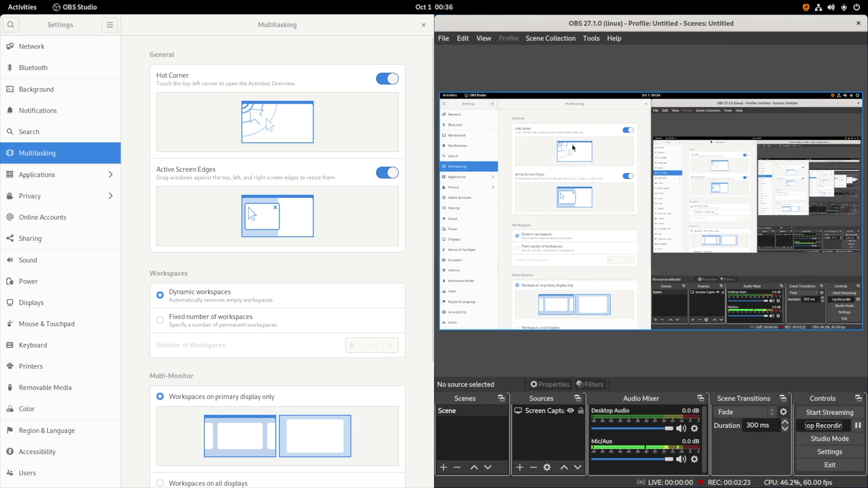
left_click_drag(354, 21, 488, 109)
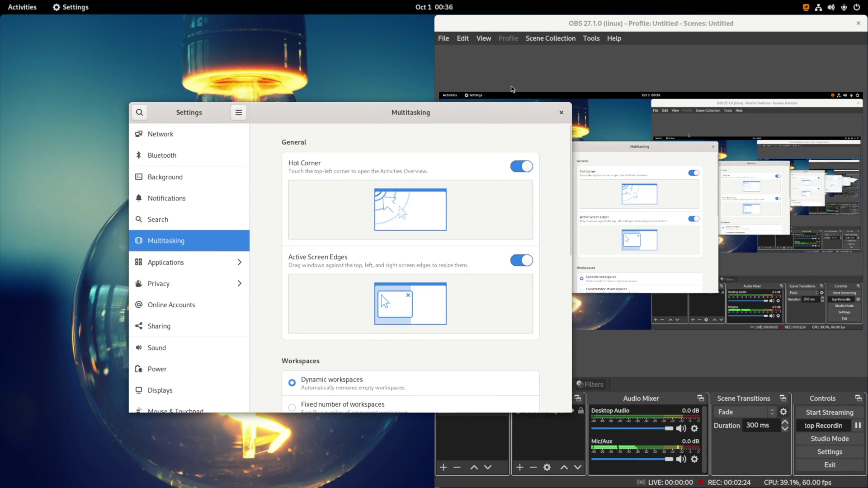
left_click_drag(531, 34, 491, 170)
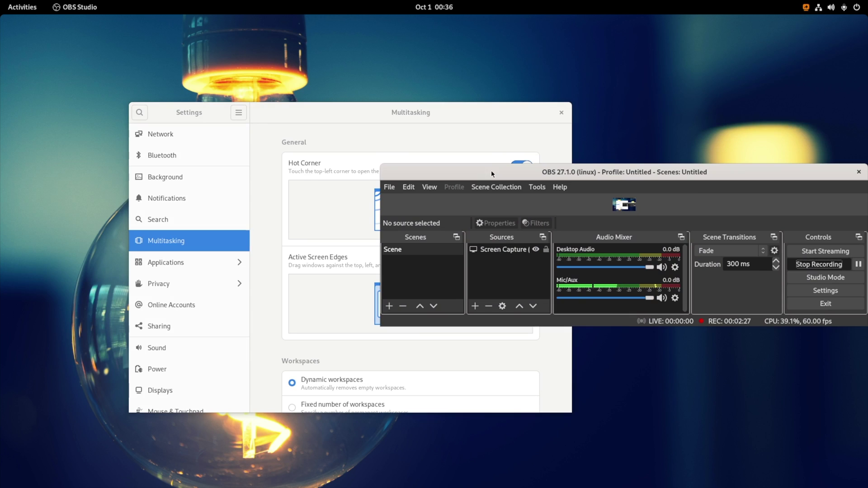
left_click(381, 126)
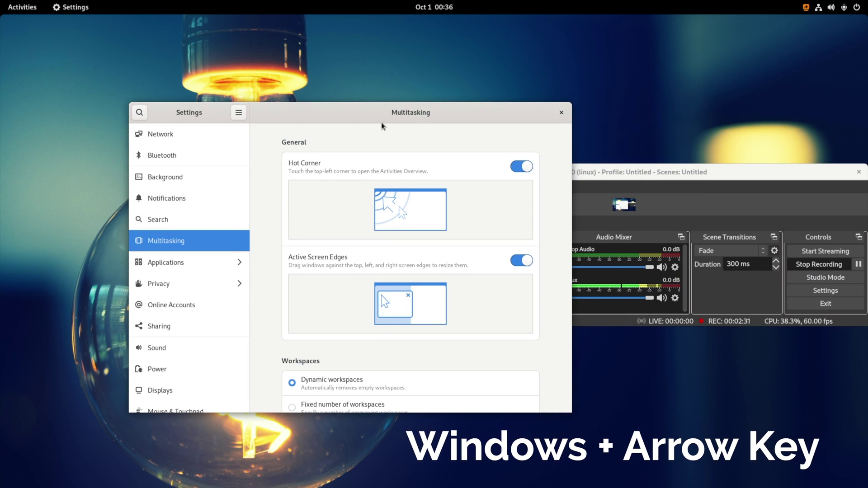
Cycle Settings through left, right, maximized and restored with Super+arrows, ending tiled left
key("super+Left")
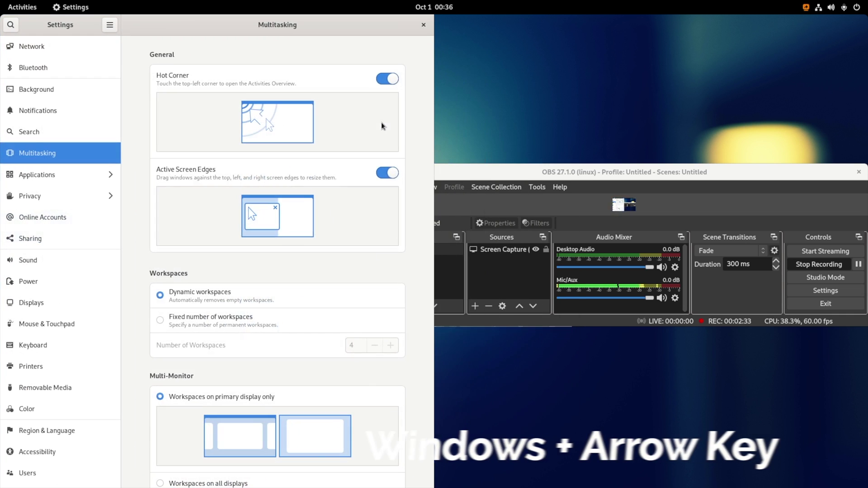
key("super+Right")
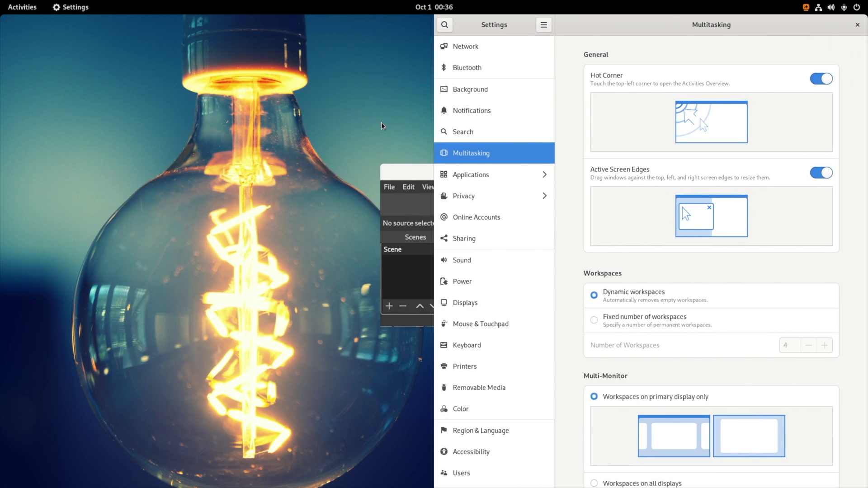
key("super+Up")
key("super+Down")
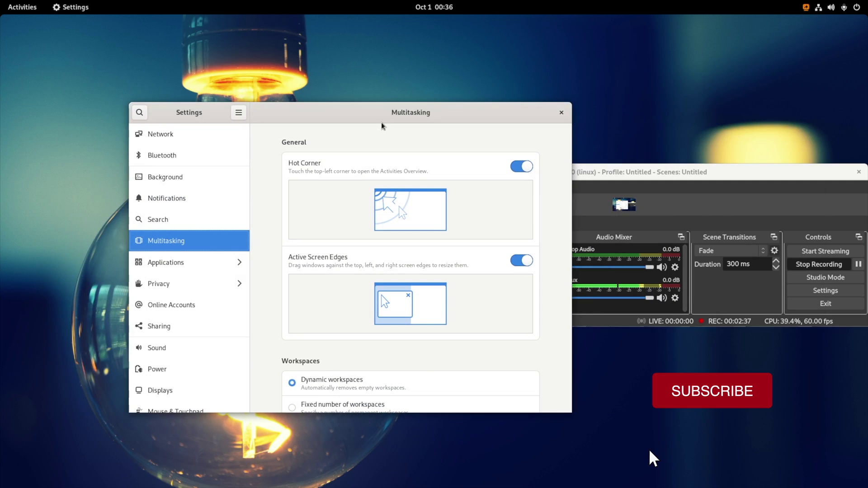
key("super+Left")
key("super+Up")
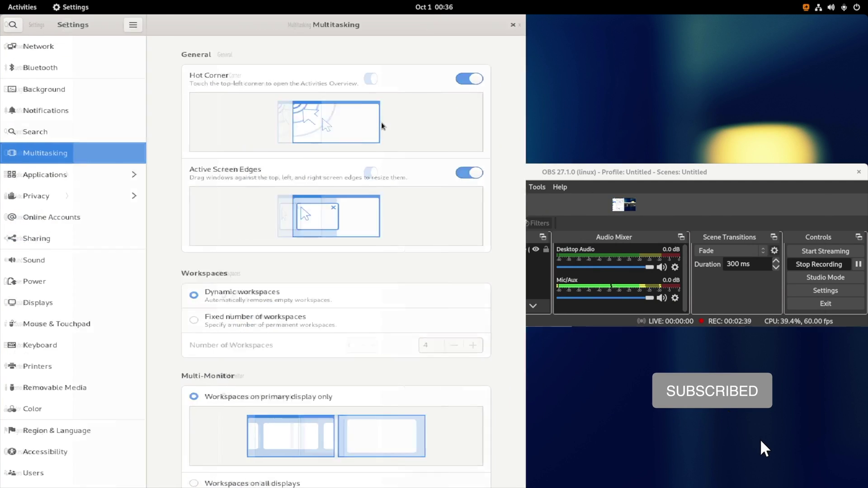
key("super+Right")
key("super+Left")
key("super+Down")
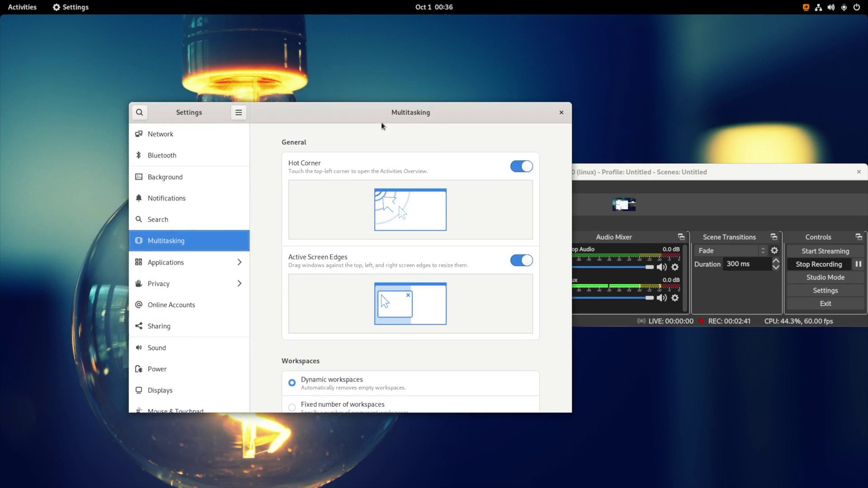
key("super+Left")
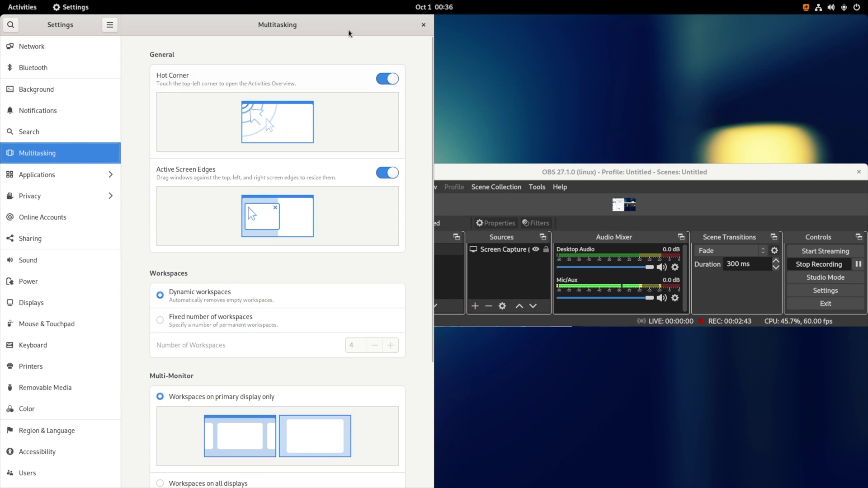
Maximize Settings via its title bar and scroll to Multi-Monitor and Application Switching options
double_click(344, 24)
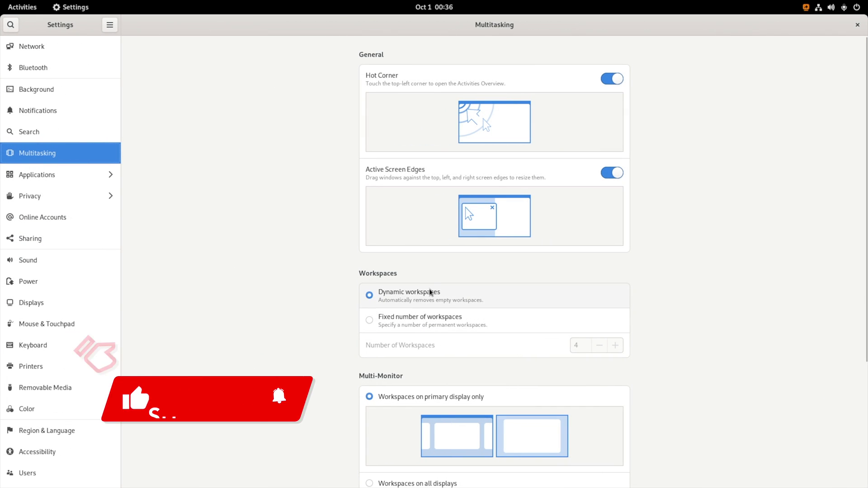
scroll(370, 277, "down", 5)
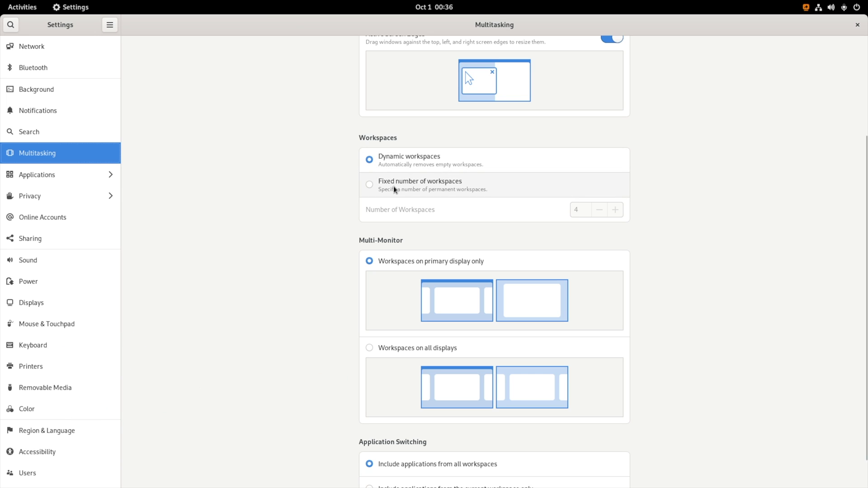
scroll(394, 190, "down", 1)
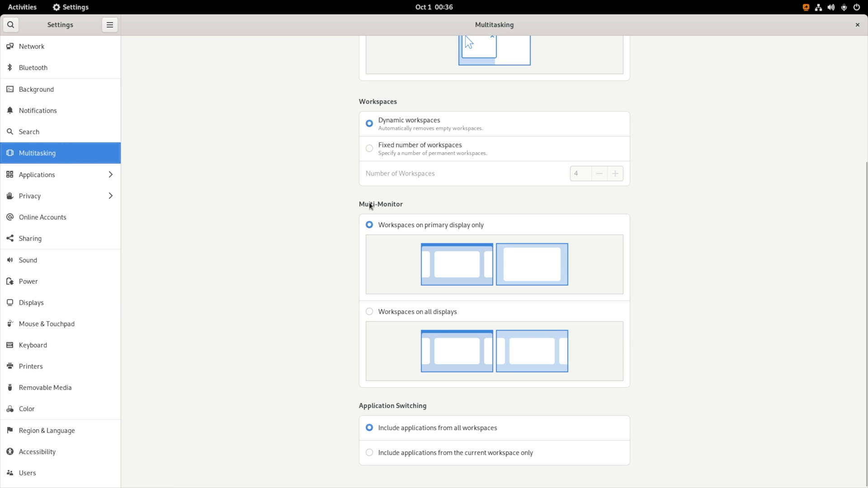
Browse the Applications, Privacy, Online Accounts, Sharing, Sound and Power panels
left_click(50, 174)
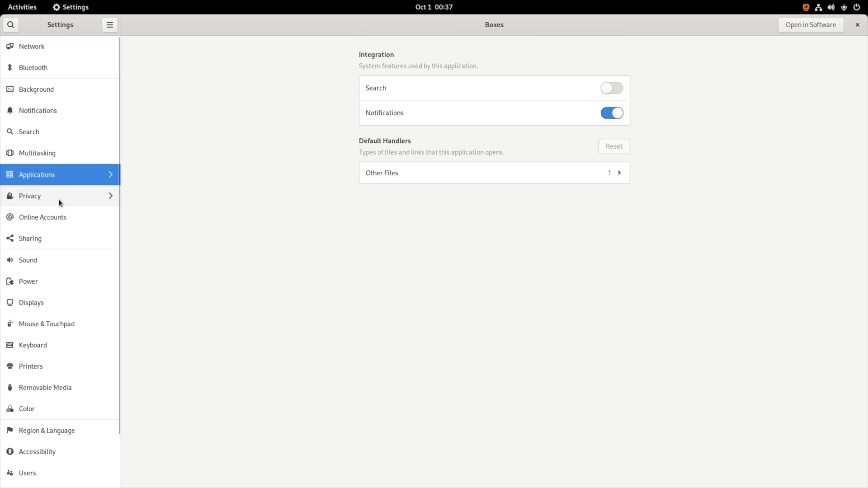
left_click(58, 198)
left_click(11, 24)
scroll(59, 204, "down", 3)
left_click(51, 158)
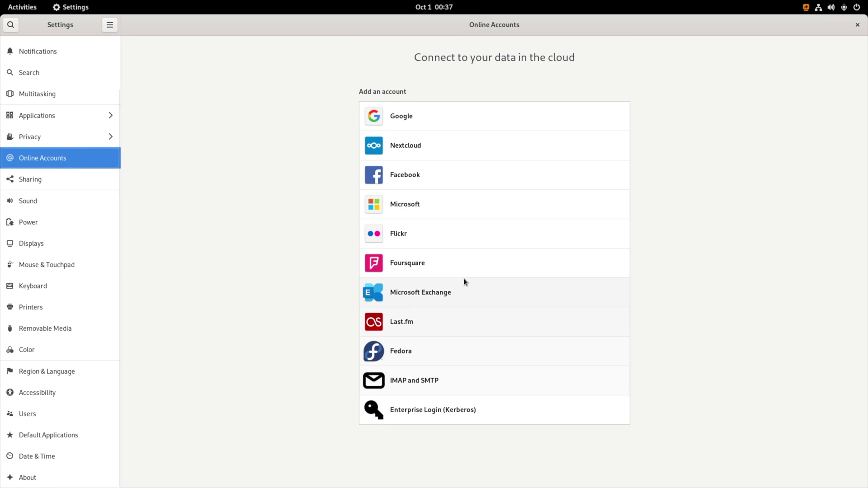
left_click(34, 179)
left_click(34, 222)
left_click(33, 201)
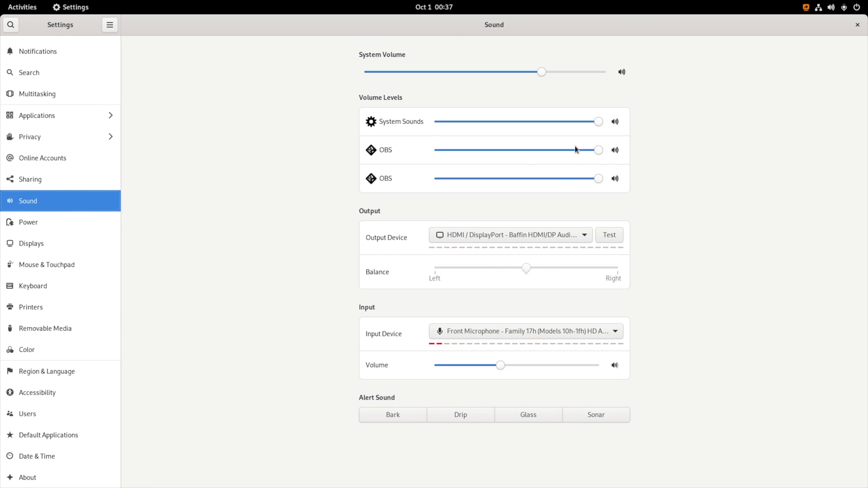
key("Down")
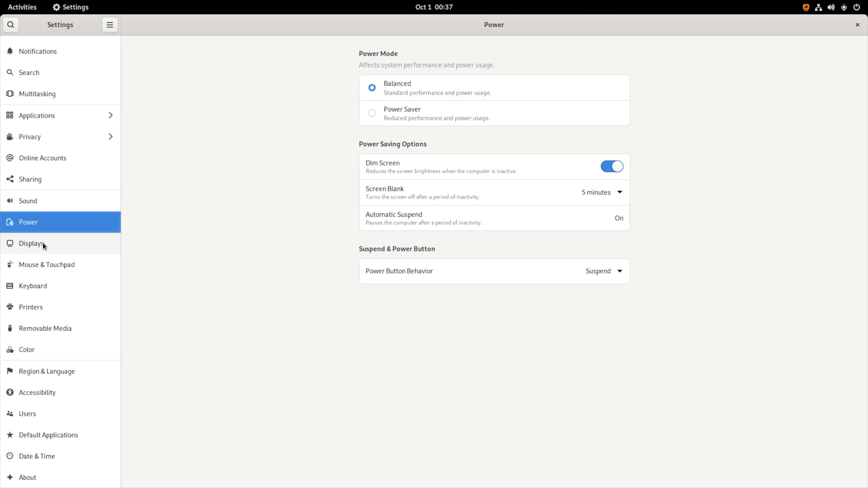
Toggle Adjust for TV on and off in Displays, then view Mouse & Touchpad and Removable Media, keeping Run Software
left_click(43, 243)
left_click(620, 151)
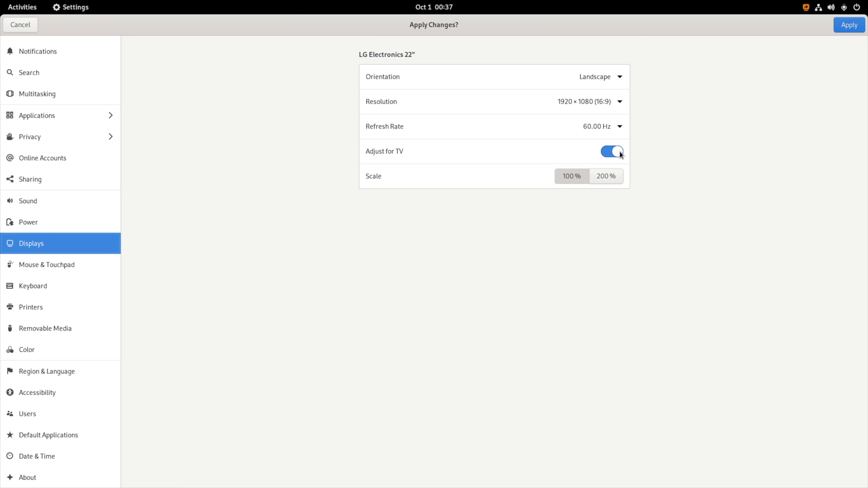
left_click(619, 151)
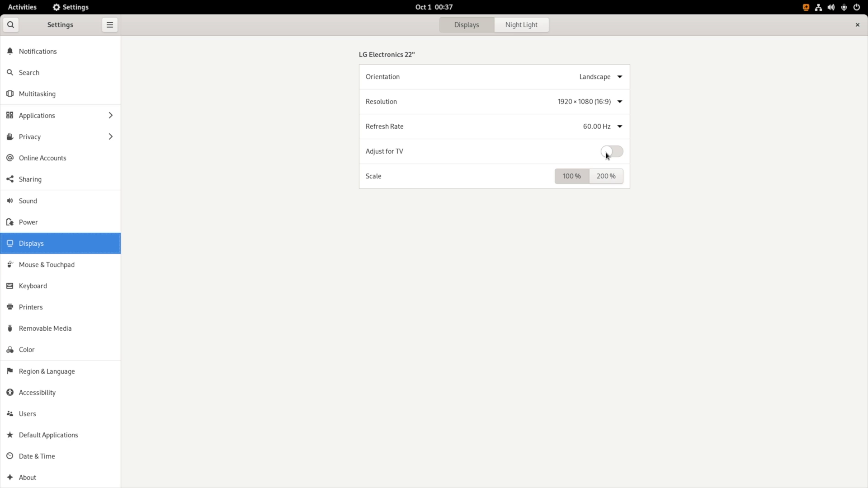
left_click(26, 267)
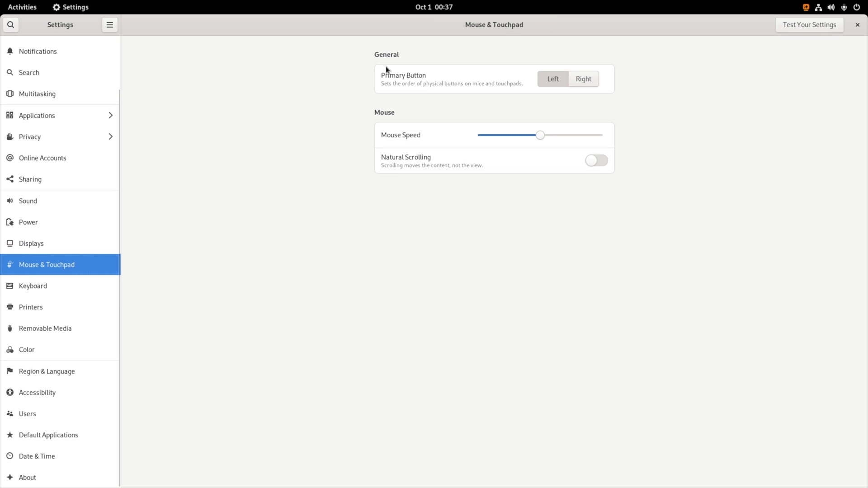
left_click(39, 333)
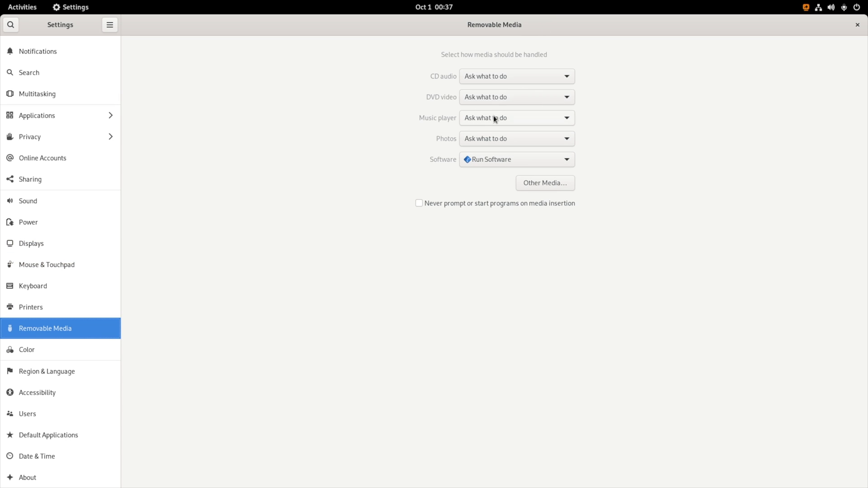
left_click(497, 160)
left_click(432, 78)
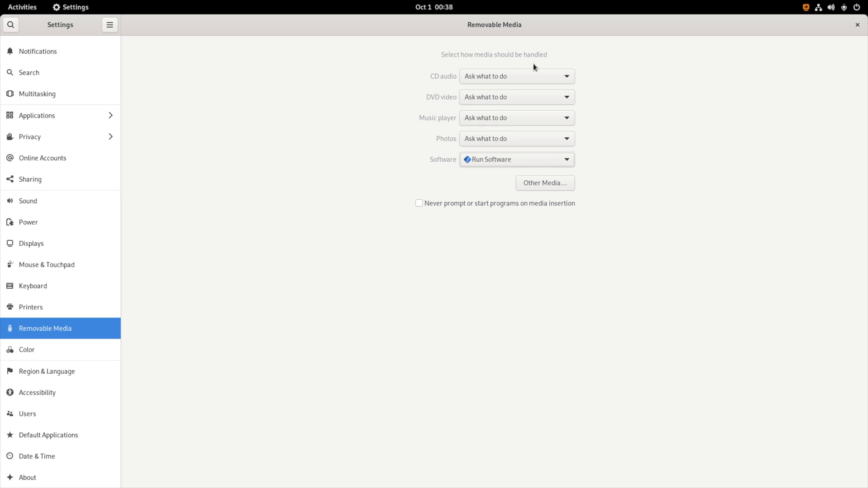
Show the LG IPS FULLHD Monitor's colour profile in Color, then close Settings
left_click(46, 349)
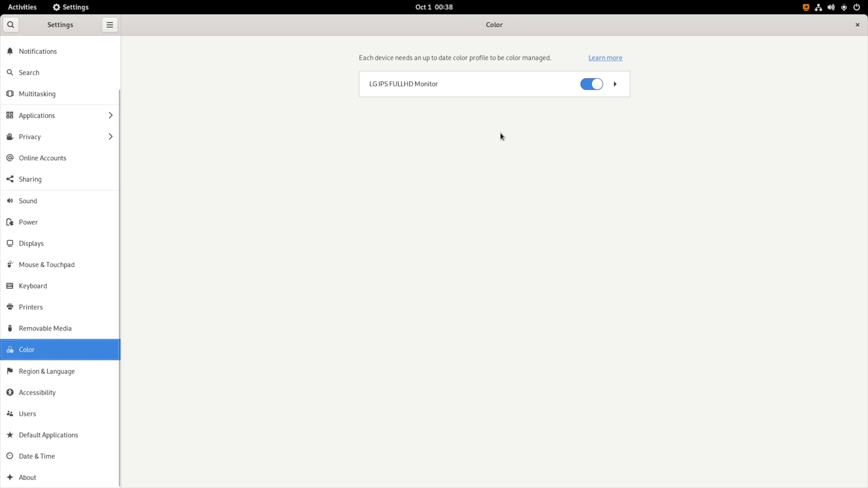
left_click(616, 84)
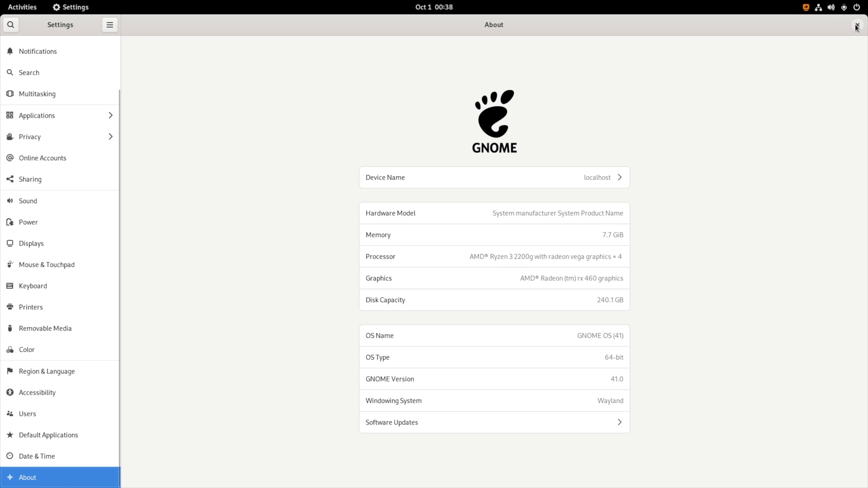
left_click(858, 25)
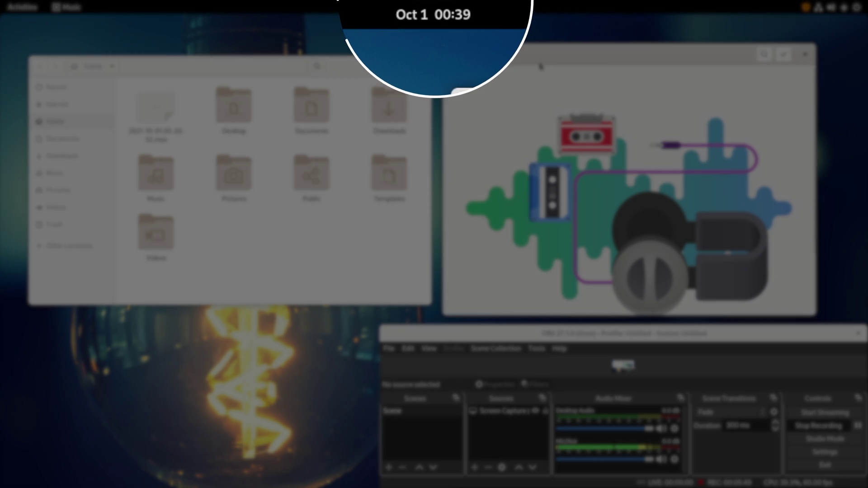
Open the calendar panel, then the system menu, and set screen brightness to maximum
left_click(441, 7)
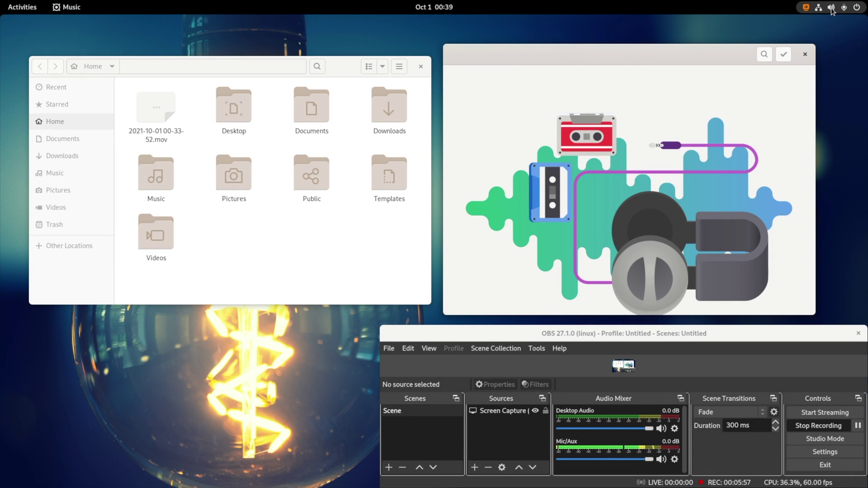
left_click(833, 10)
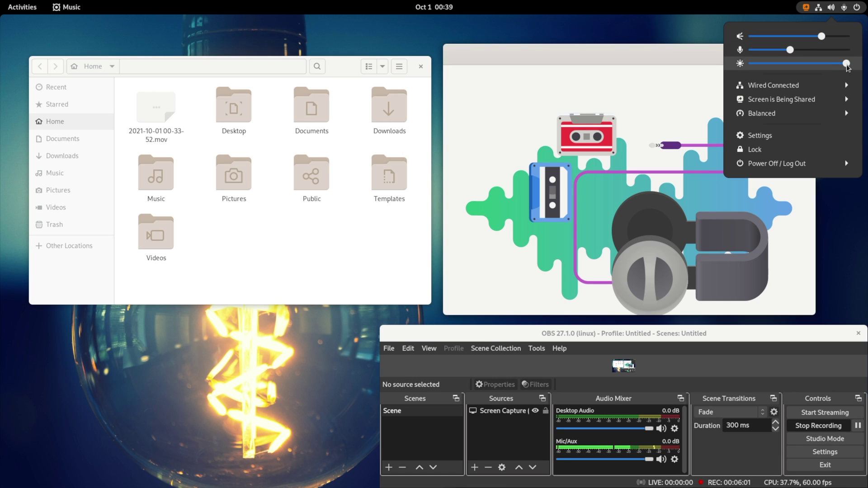
left_click_drag(782, 64, 776, 64)
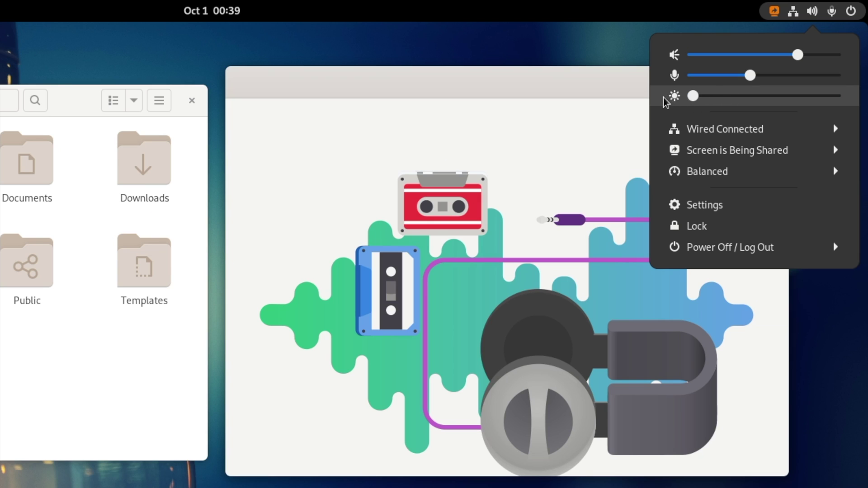
left_click_drag(697, 97, 860, 97)
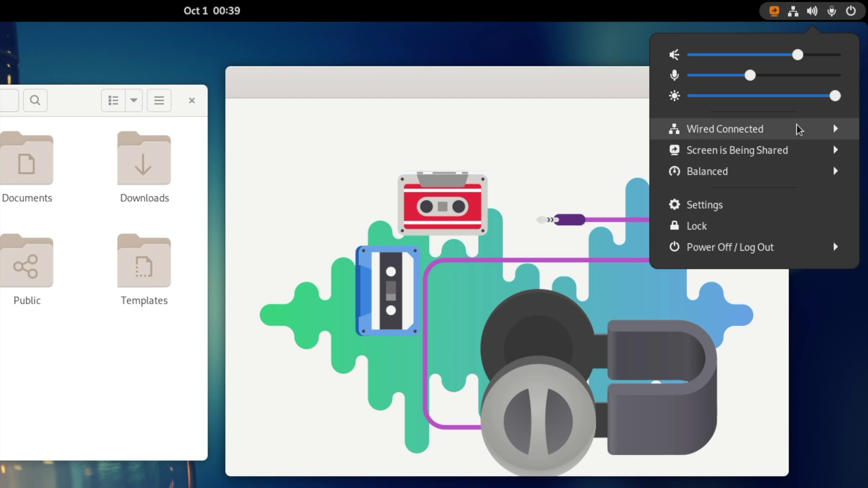
Expand the wired connection and power mode options, then the Power Off / Log Out choices
left_click(763, 135)
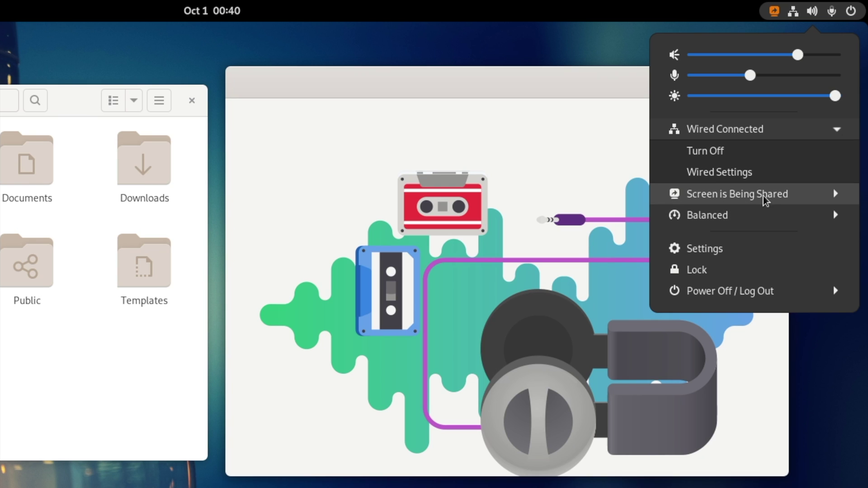
left_click(748, 218)
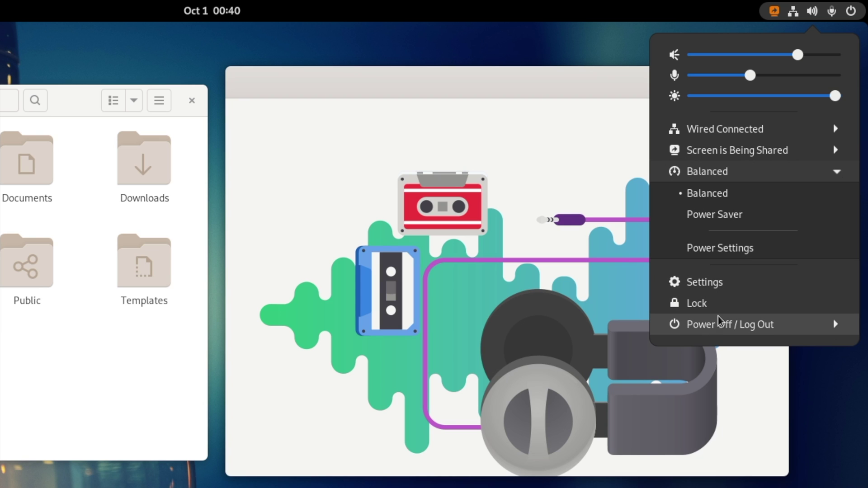
left_click(767, 331)
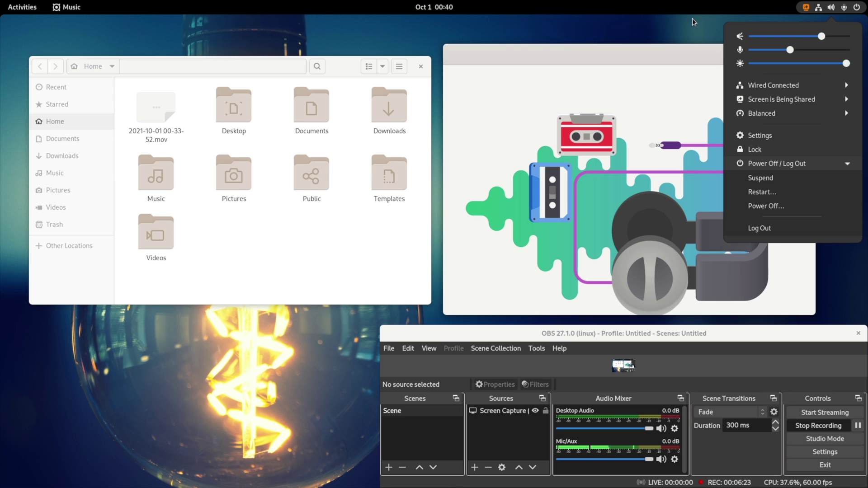
Launch Document Scanner from the app grid and choose Image as the scan type
key("super")
left_click(549, 462)
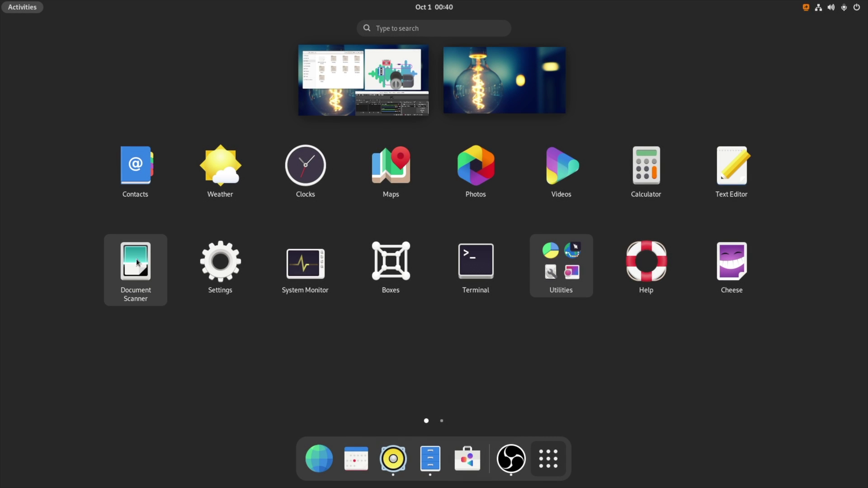
left_click(136, 262)
left_click(192, 96)
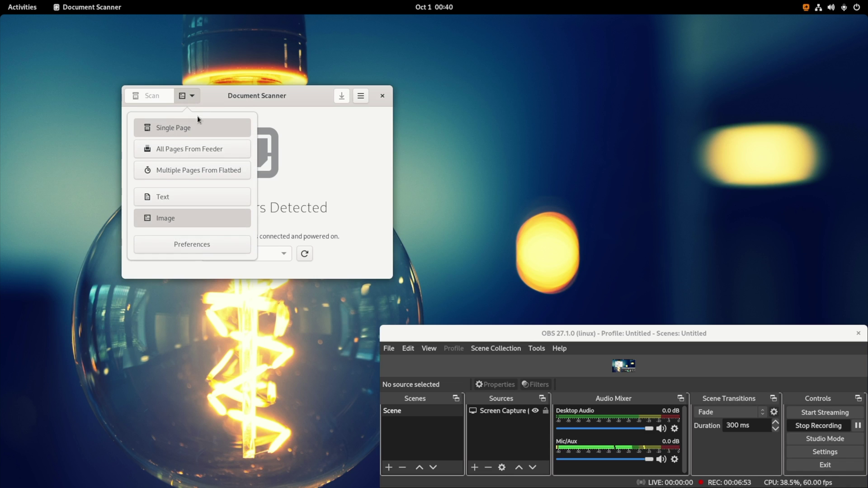
left_click(244, 218)
Close Document Scanner, search the overview for 'cell' and open the Mobile Network result
left_click(382, 96)
key("super")
type("cell")
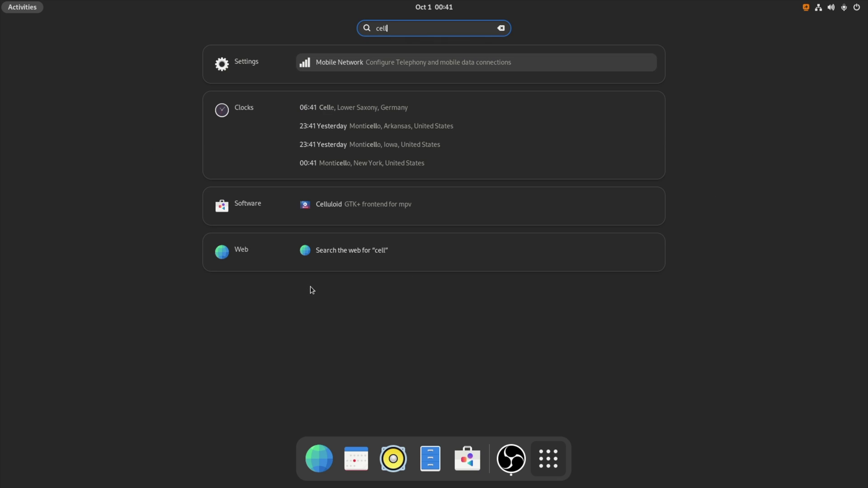
left_click(319, 63)
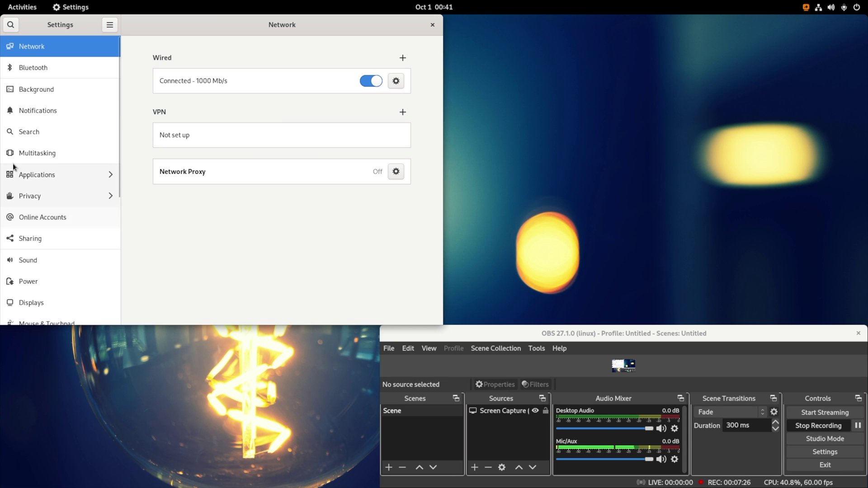
Launch Connections by searching 'conn', maximize it, and start a new remote connection
key("super")
type("conn")
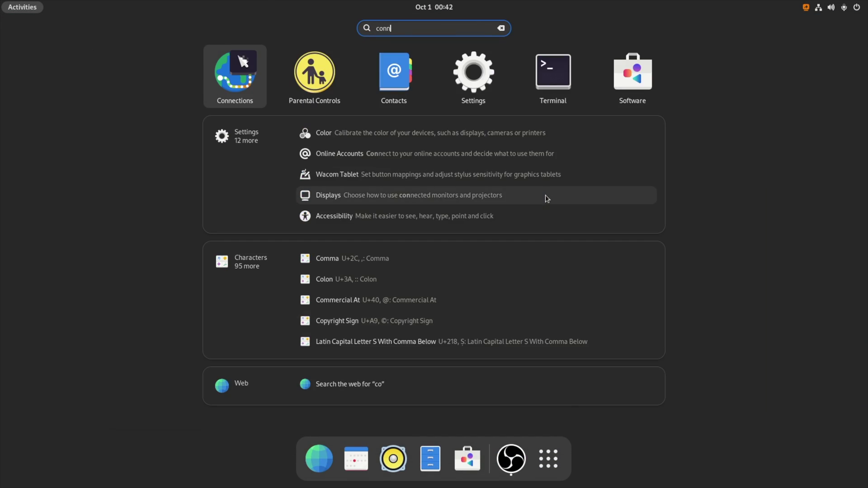
key("Return")
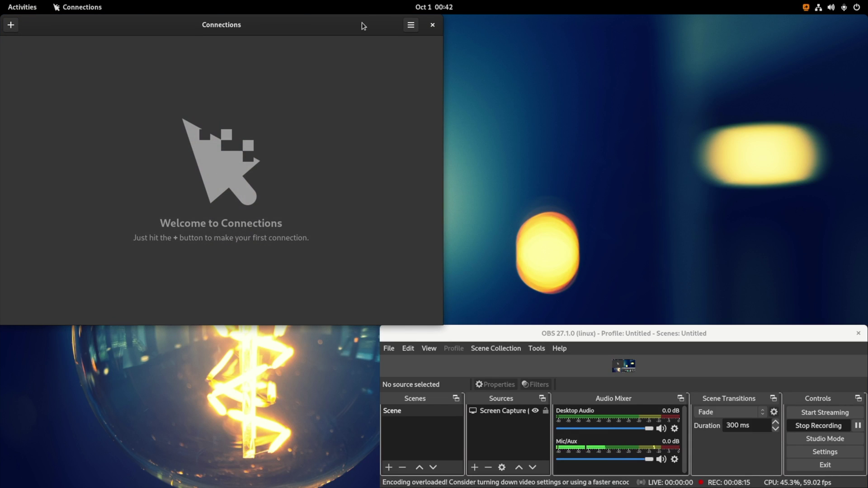
double_click(362, 26)
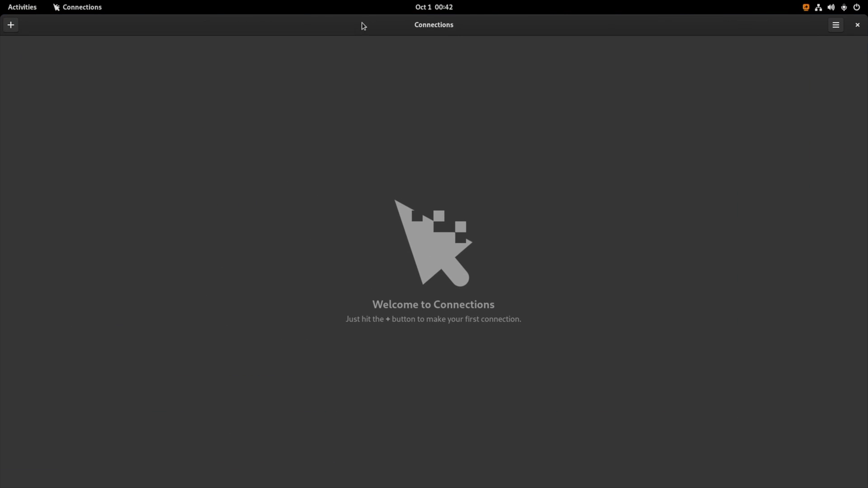
left_click(11, 28)
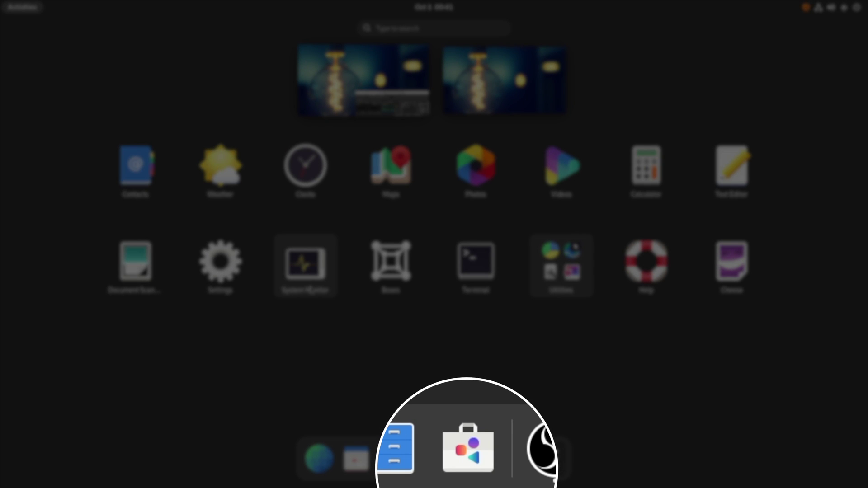
Browse the Create category's apps in Software and return to the category overview
type("cal")
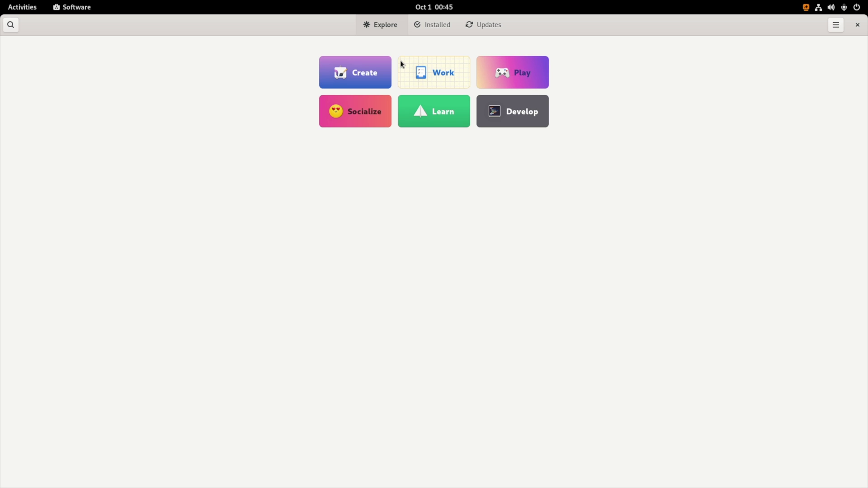
left_click(344, 78)
scroll(468, 316, "down", 10)
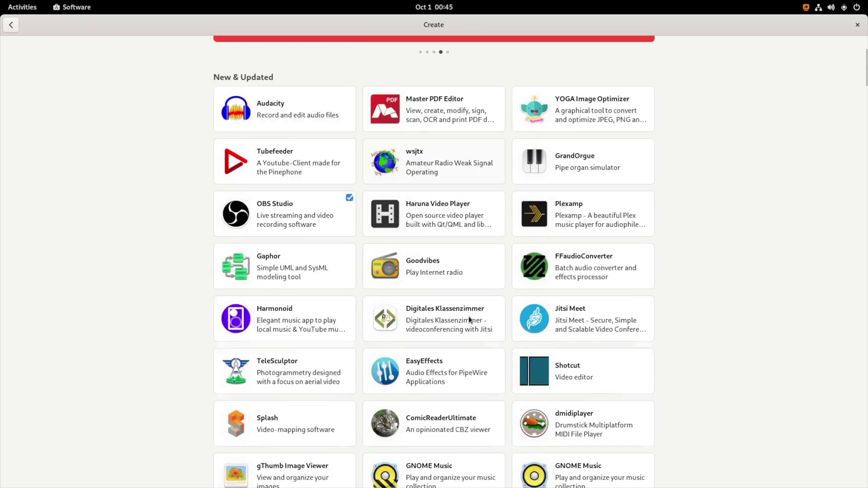
scroll(468, 319, "down", 10)
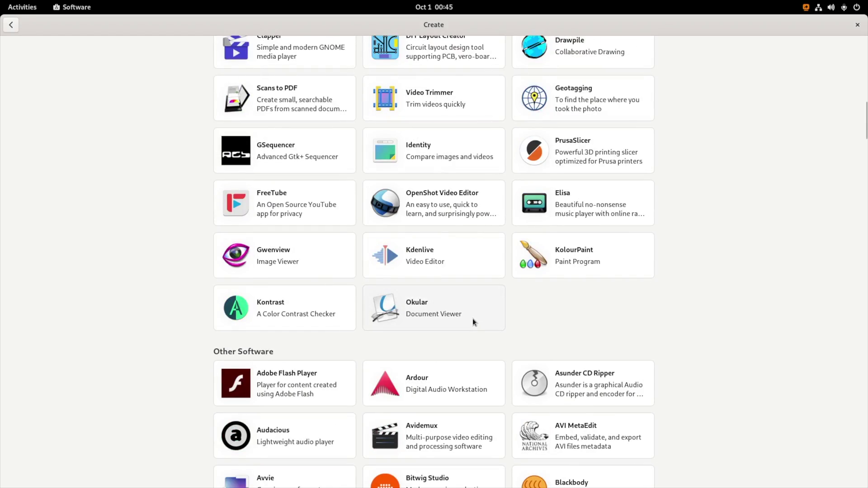
scroll(473, 322, "down", 8)
scroll(473, 318, "down", 20)
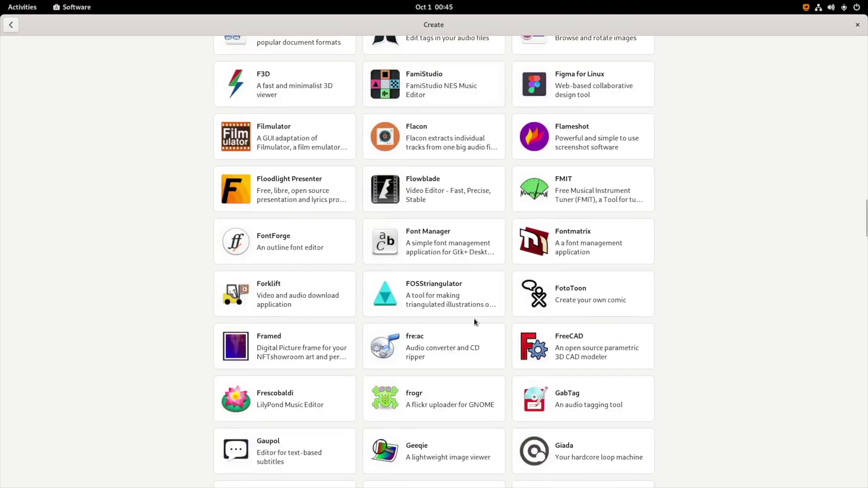
scroll(474, 318, "down", 8)
scroll(474, 318, "down", 20)
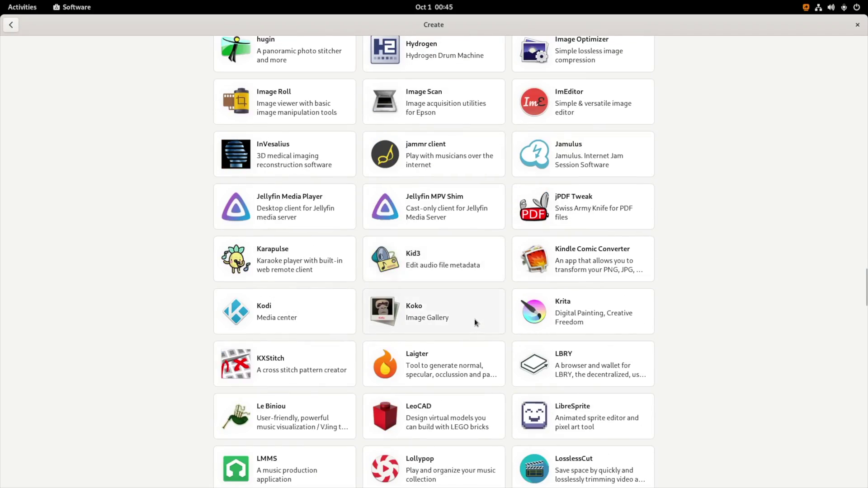
scroll(475, 323, "down", 18)
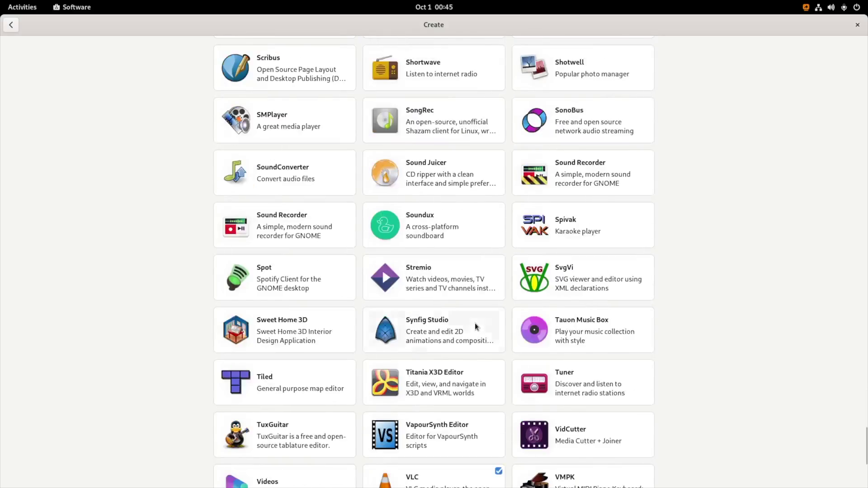
scroll(476, 324, "up", 7)
scroll(482, 324, "up", 20)
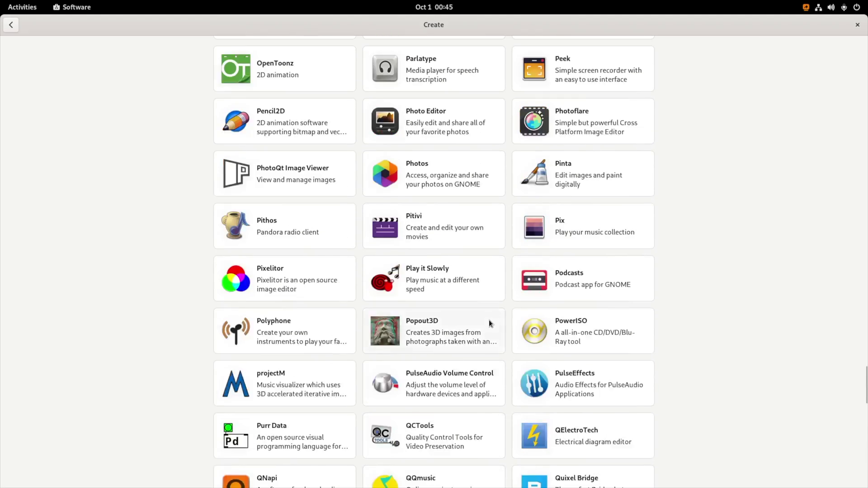
scroll(505, 293, "up", 15)
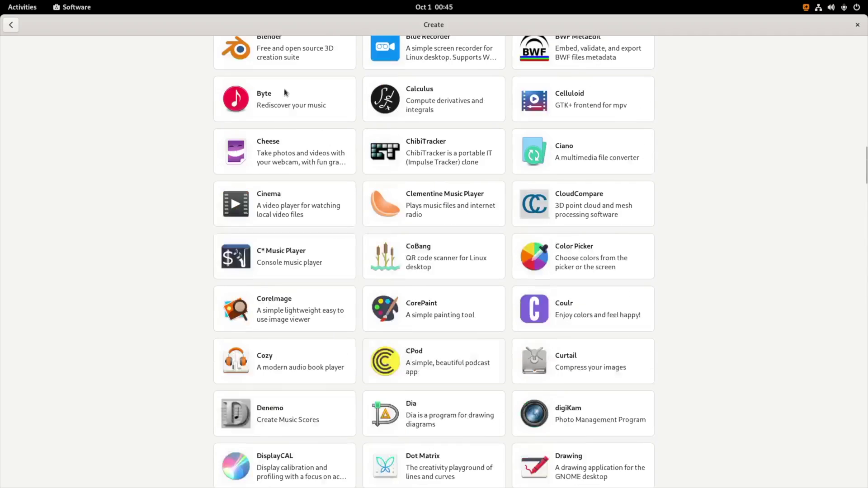
left_click(13, 25)
Browse the Work category's apps, then go back to the Explore page
left_click(403, 81)
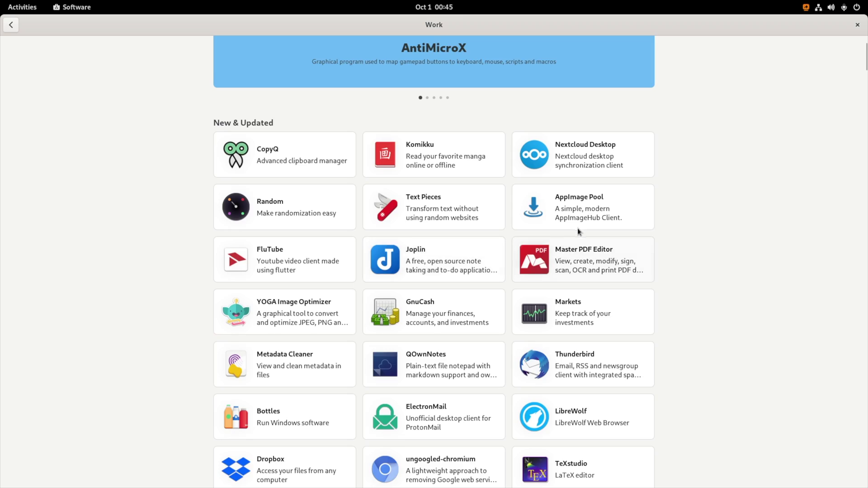
scroll(577, 228, "down", 14)
scroll(584, 229, "down", 20)
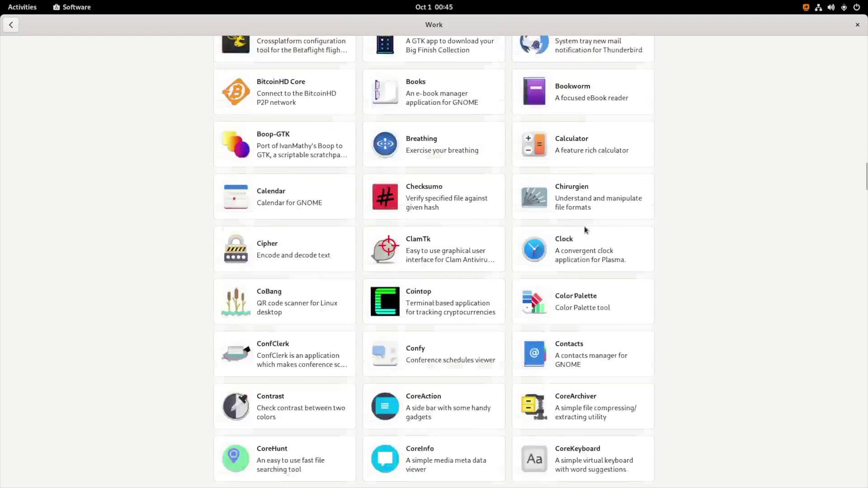
left_click(11, 25)
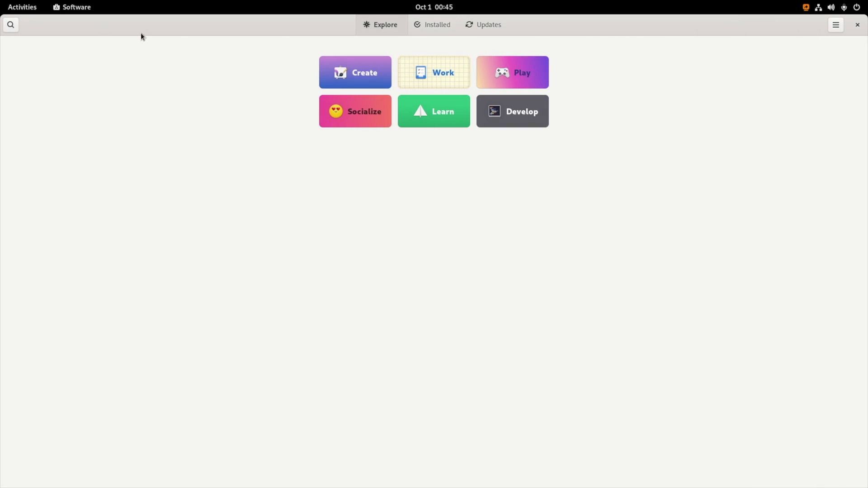
Search the store for 'obs', then for 'video editing', and leave the search results
left_click(9, 30)
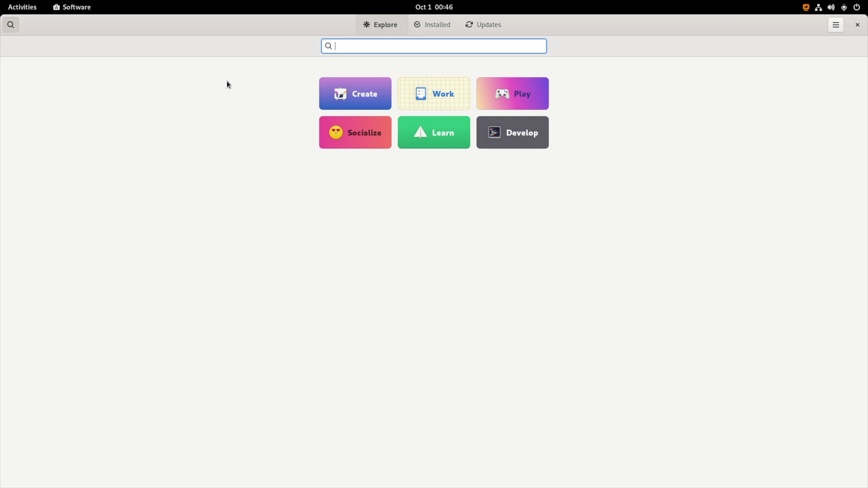
type("obs")
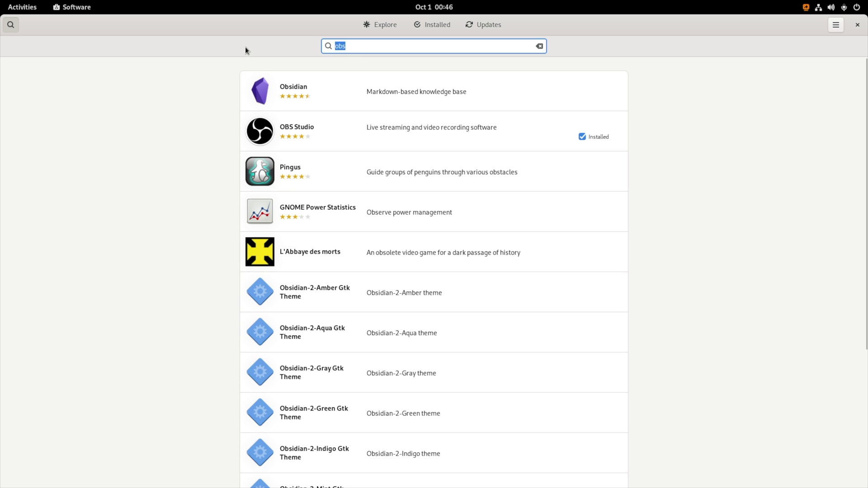
type("video editin")
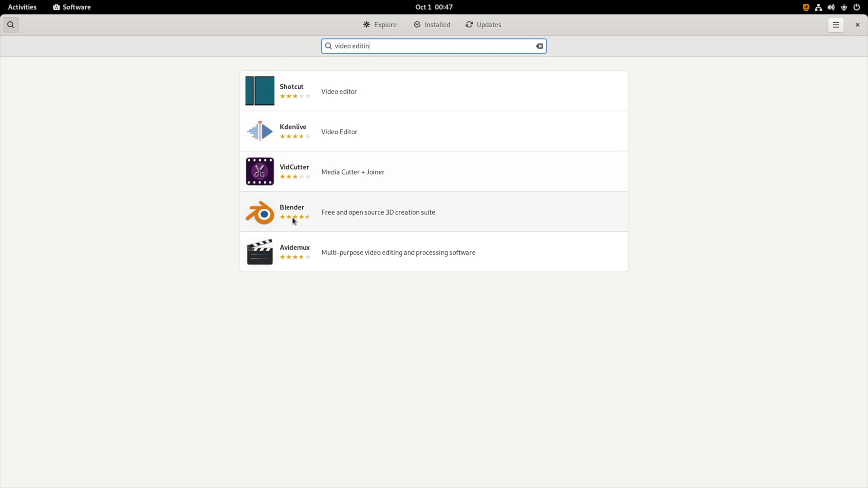
key("Escape")
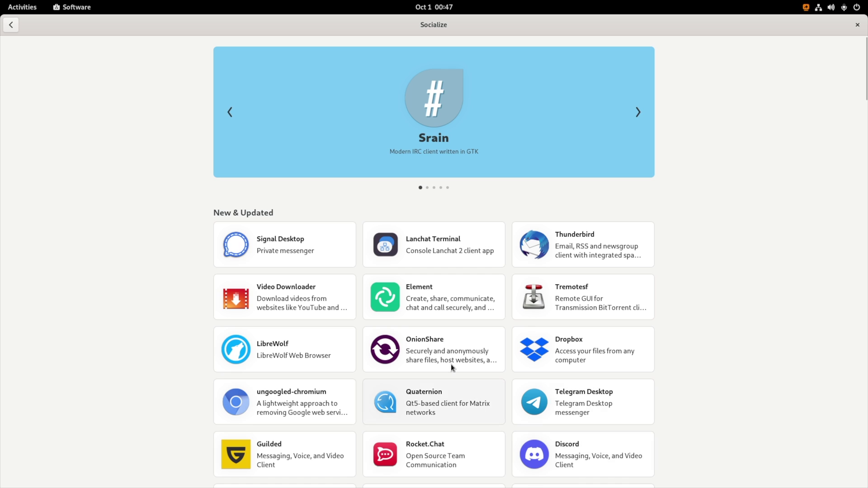
scroll(556, 244, "down", 5)
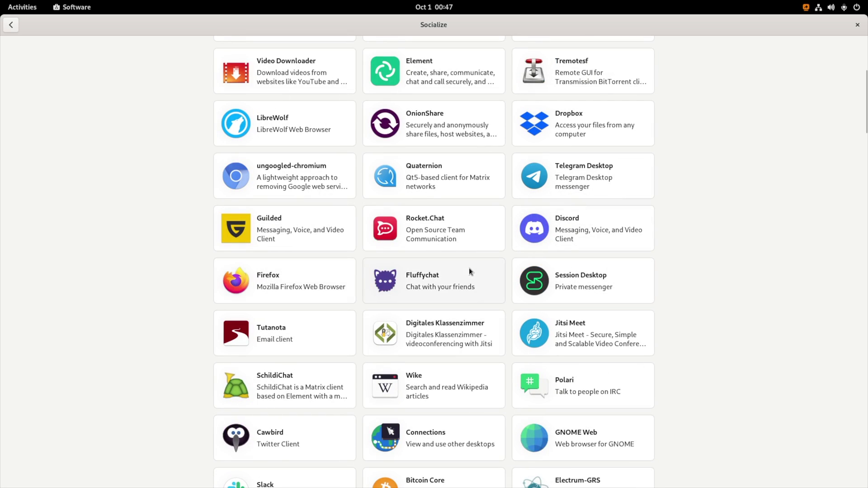
scroll(517, 299, "down", 14)
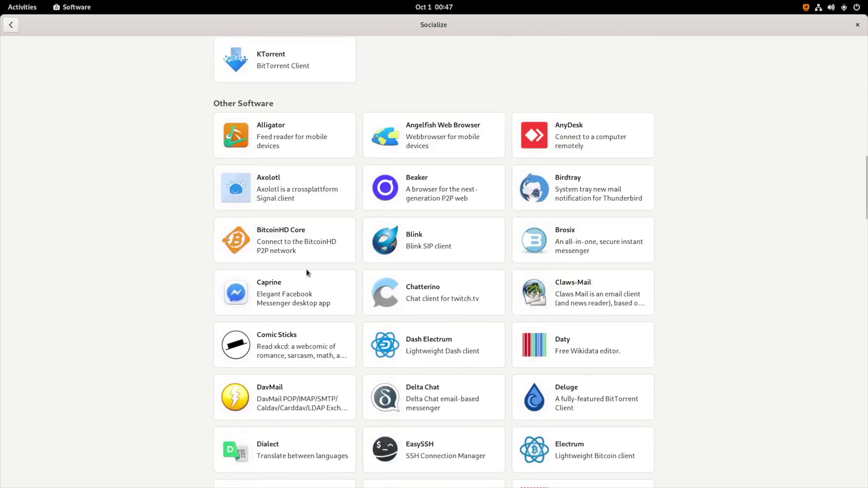
scroll(468, 188, "down", 4)
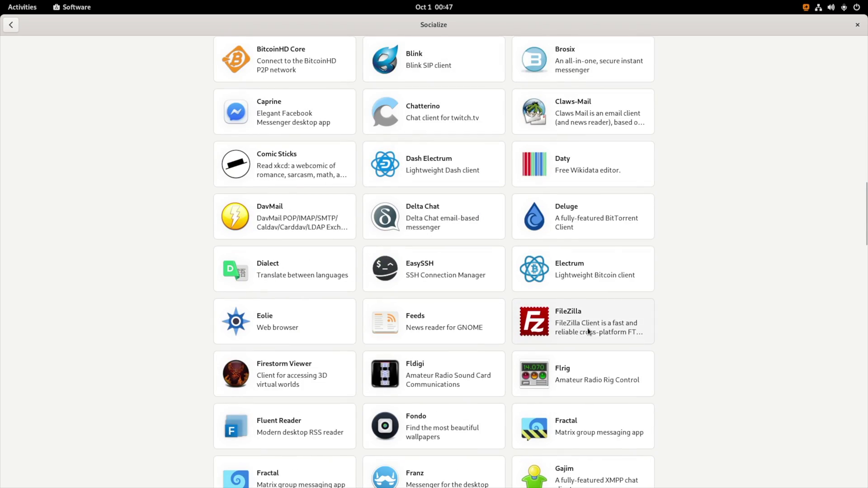
scroll(588, 331, "down", 20)
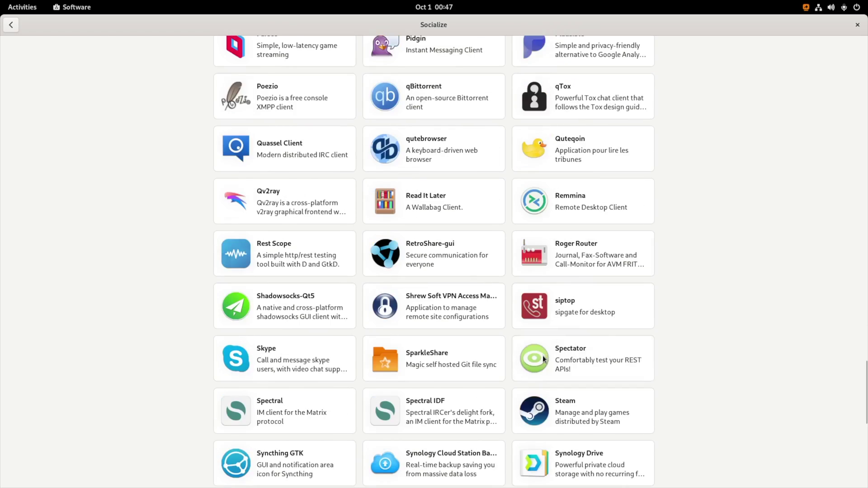
scroll(511, 231, "down", 4)
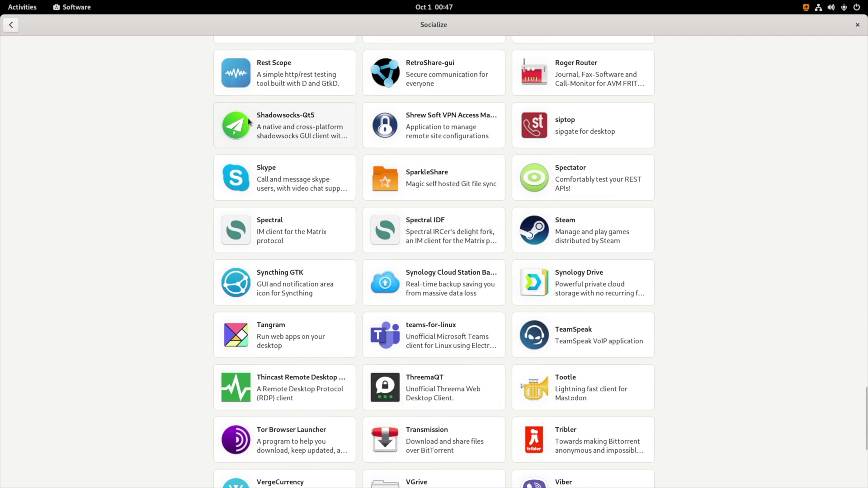